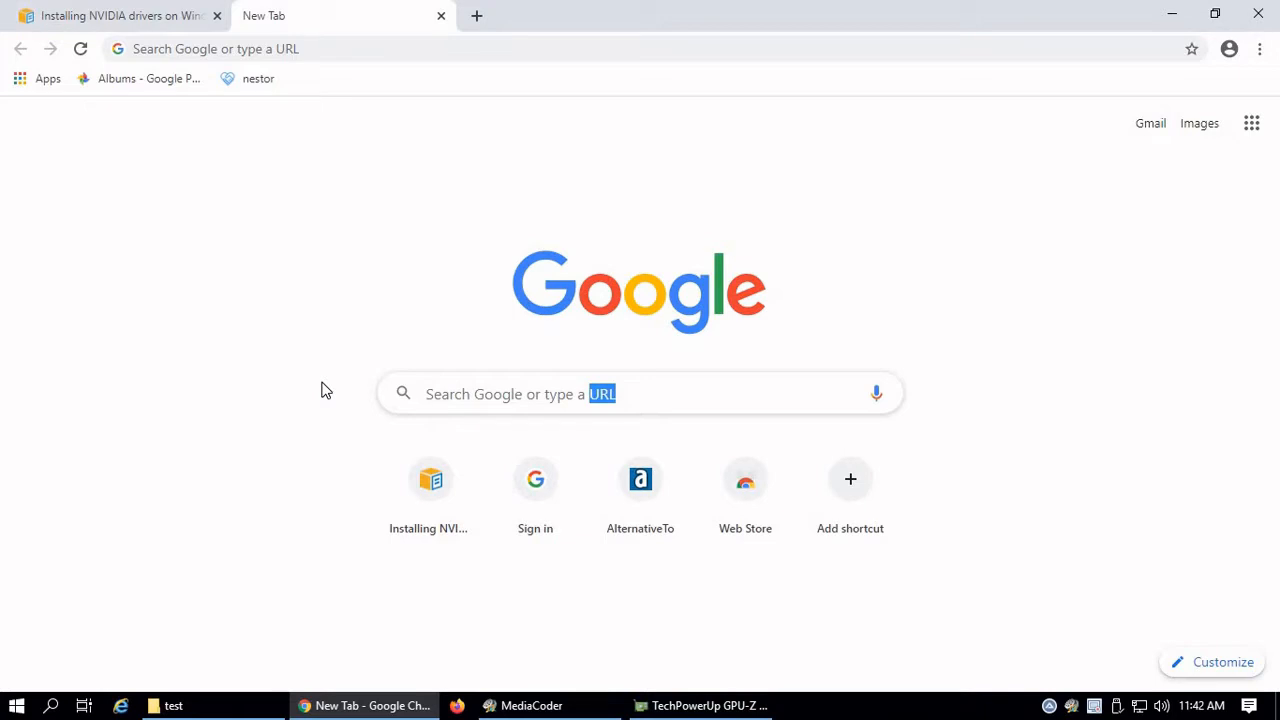
# Review the AWS guide on installing NVIDIA drivers, covering the driver types, supported APIs and available drivers by instance type.
pyautogui.click(137, 27)
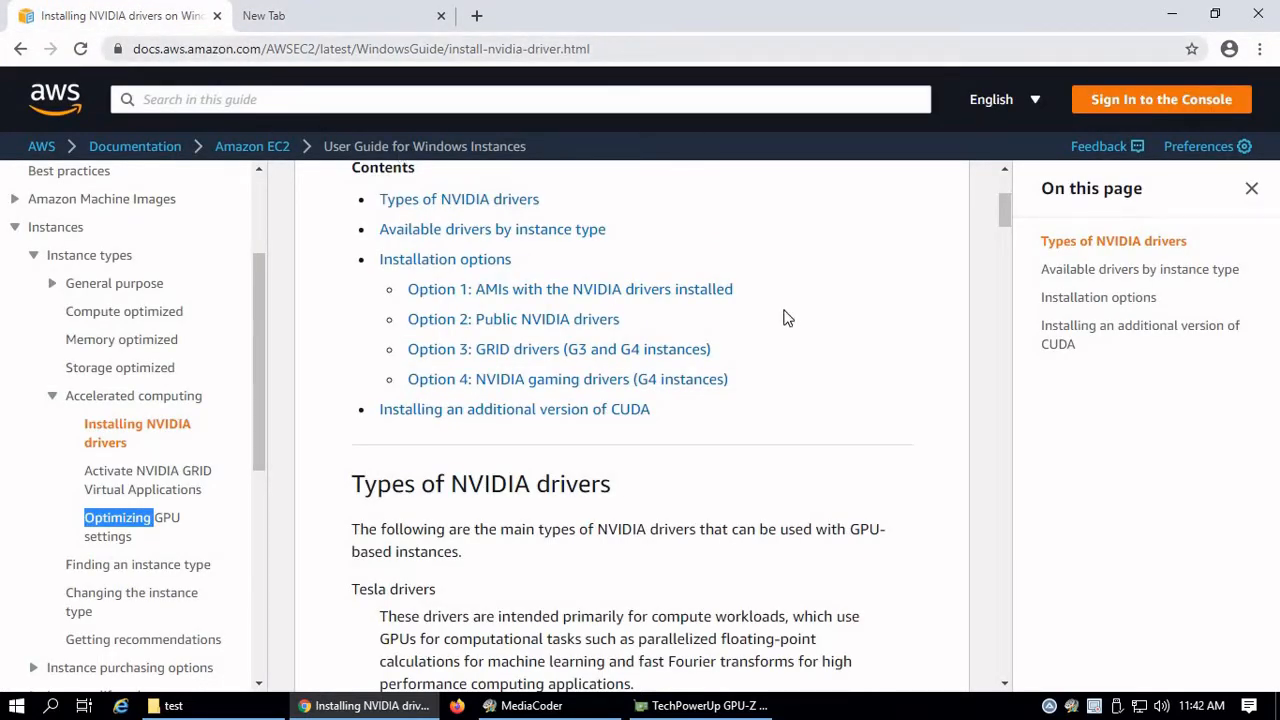
pyautogui.scroll(3, 787, 321)
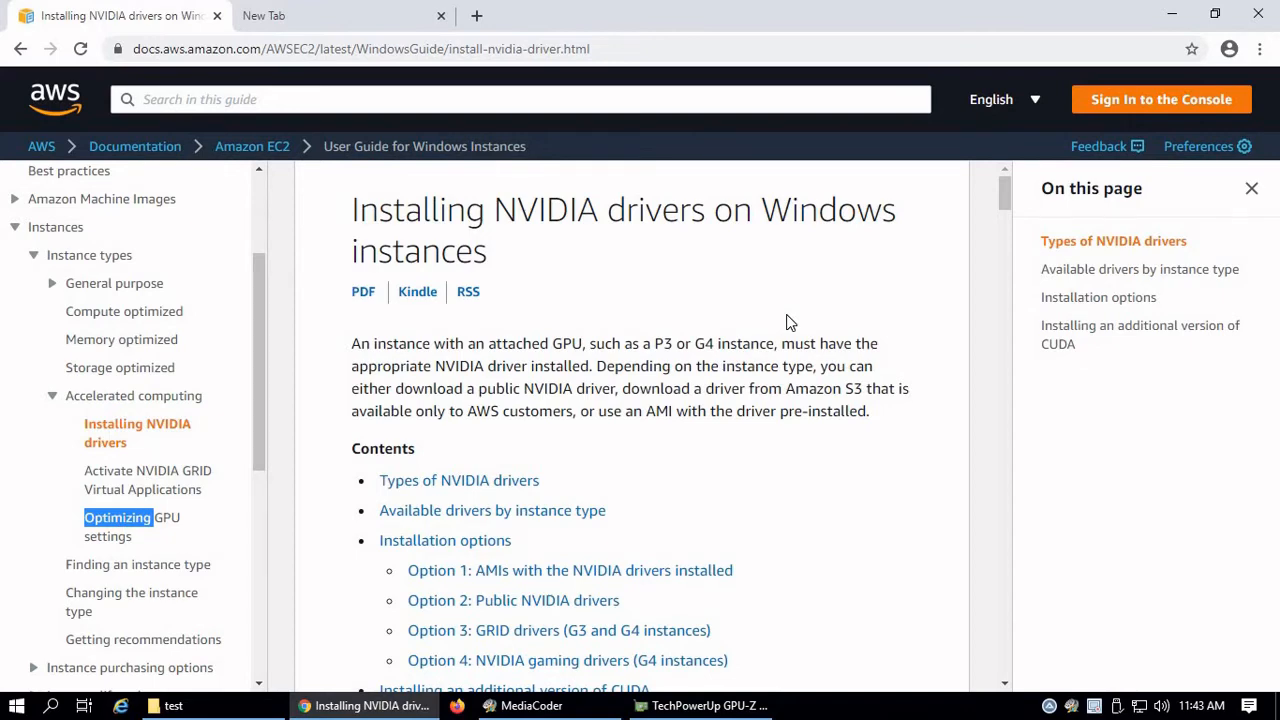
pyautogui.scroll(-1, 786, 326)
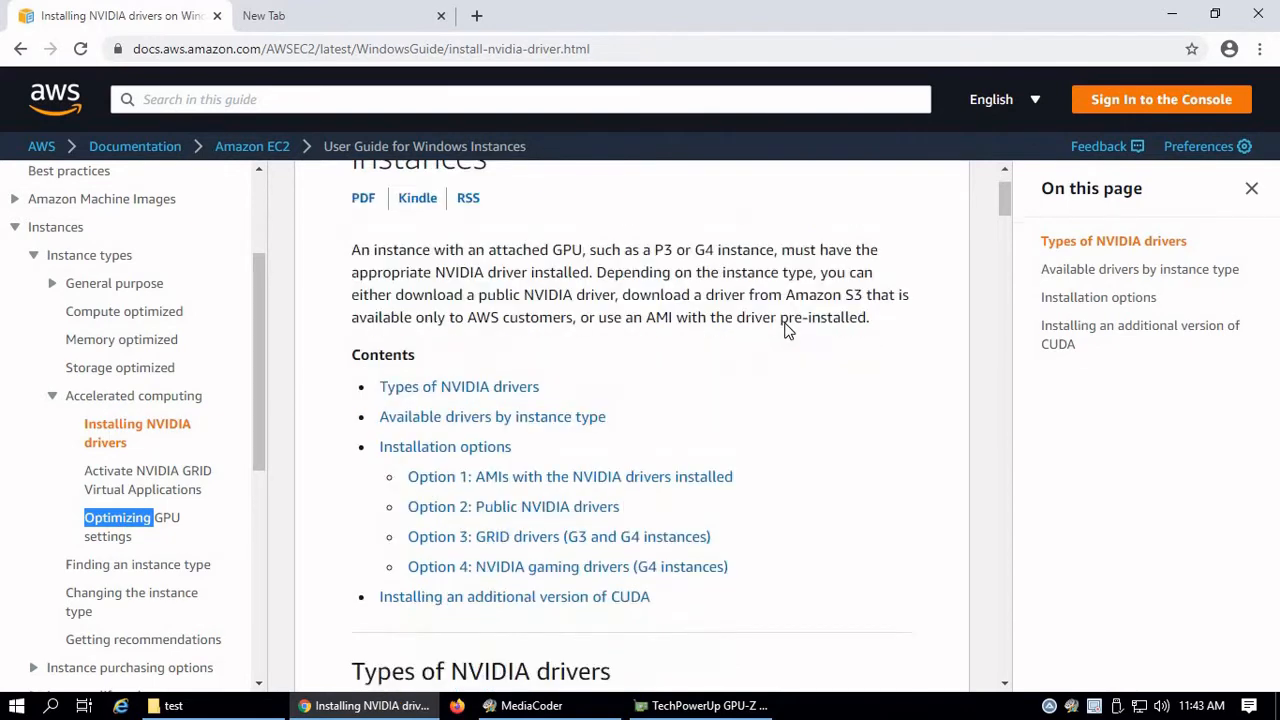
pyautogui.scroll(-3, 786, 330)
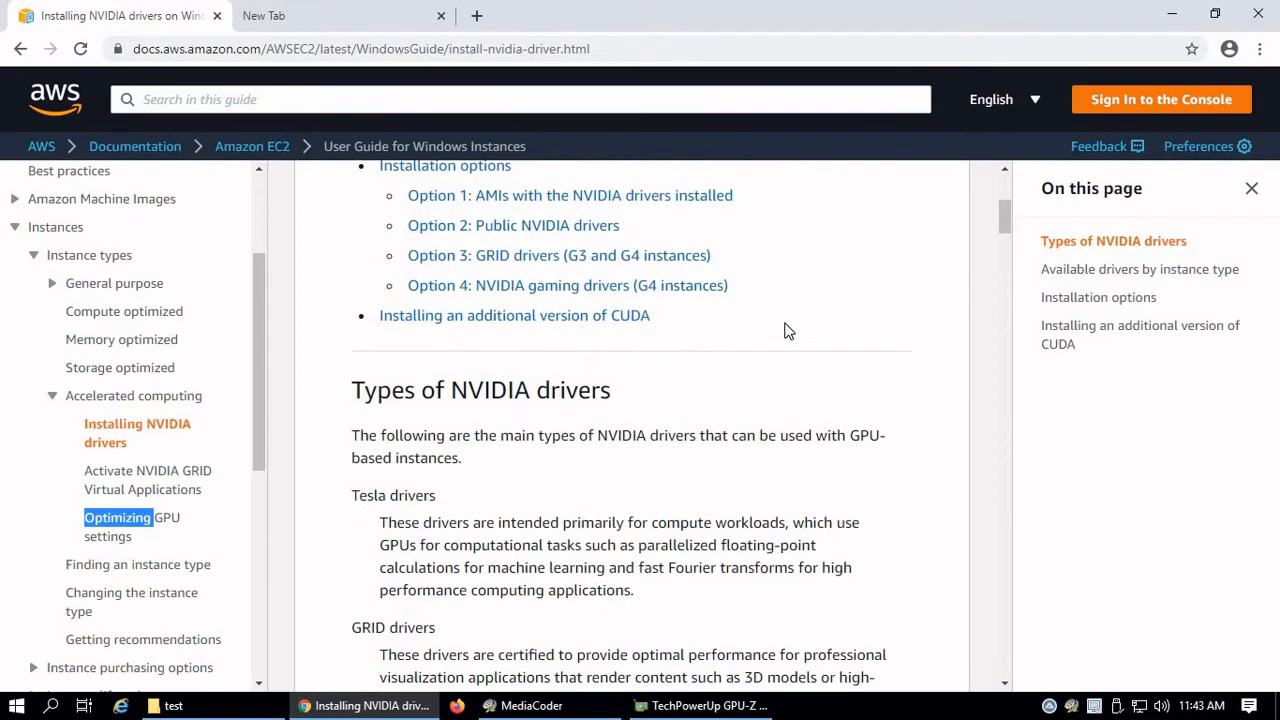
pyautogui.scroll(-3, 786, 330)
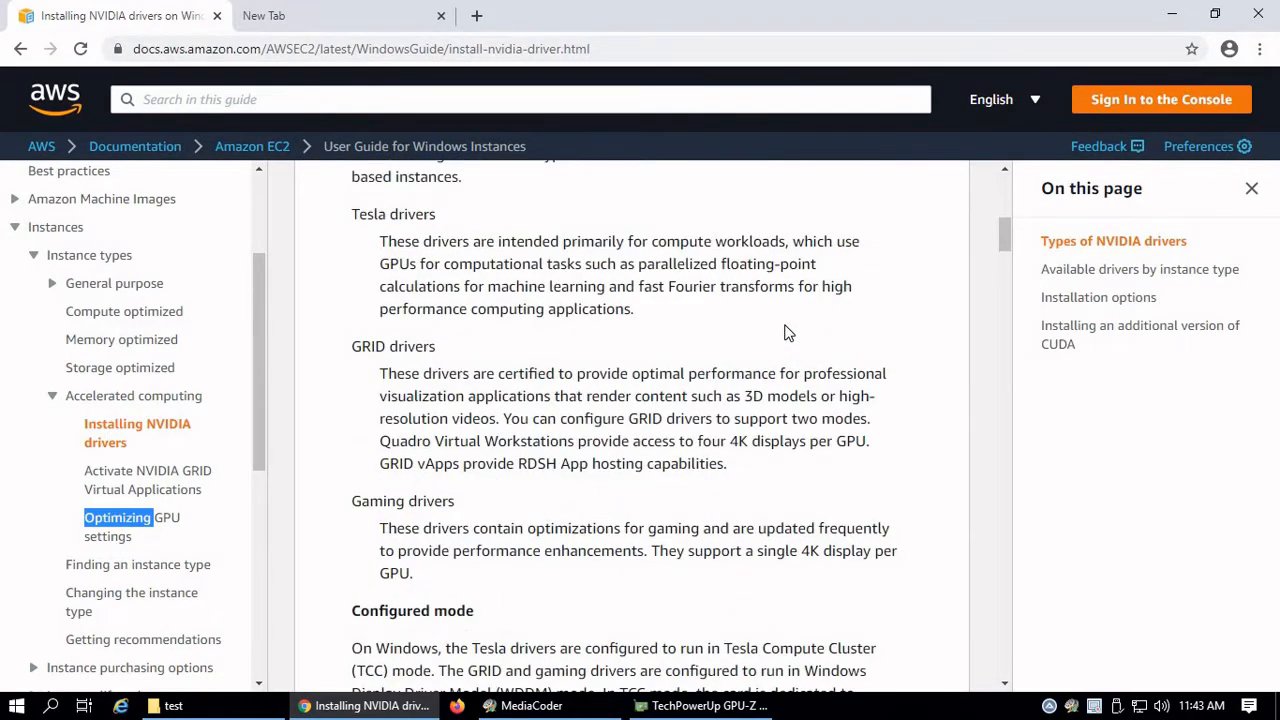
pyautogui.scroll(-7, 786, 330)
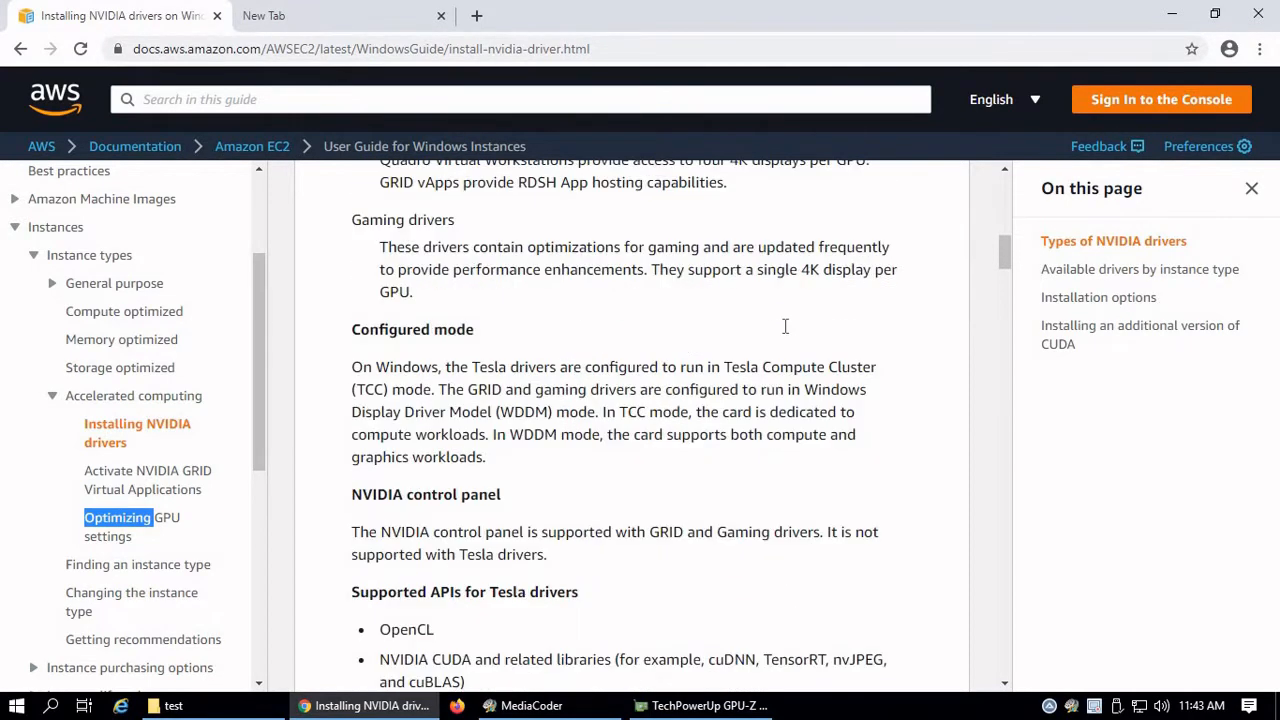
pyautogui.scroll(-4, 785, 330)
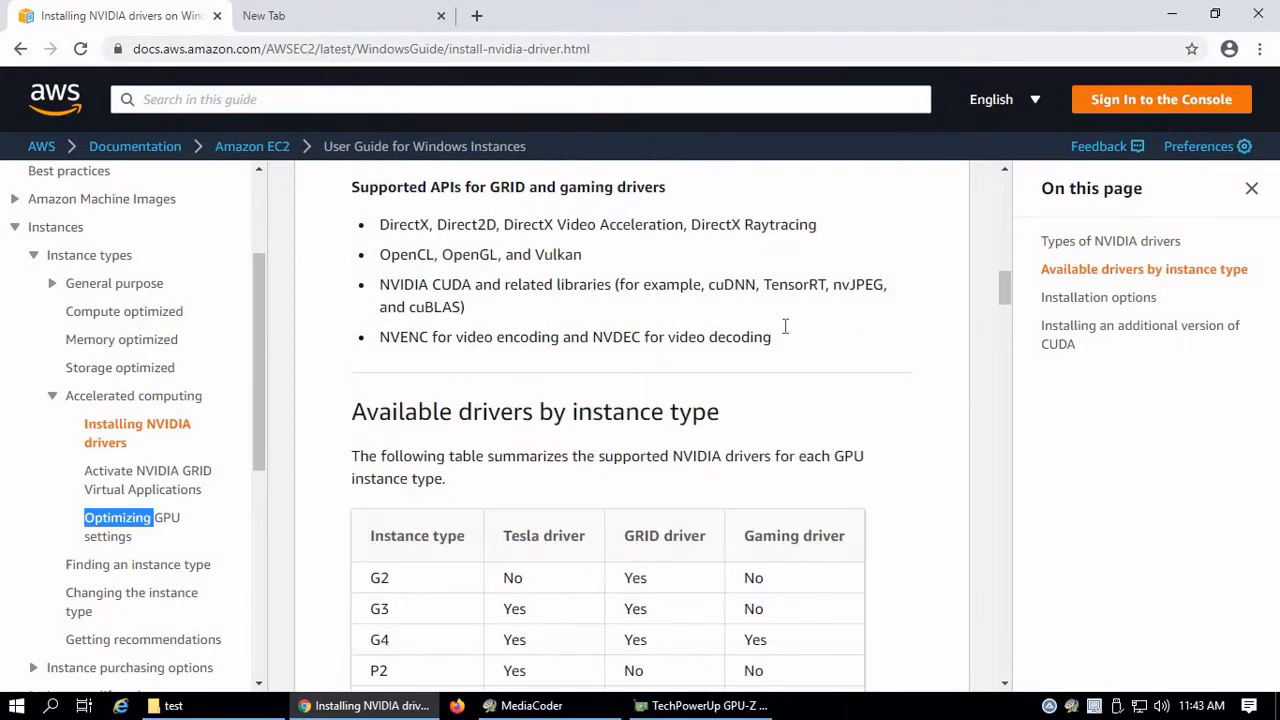
pyautogui.scroll(-4, 785, 333)
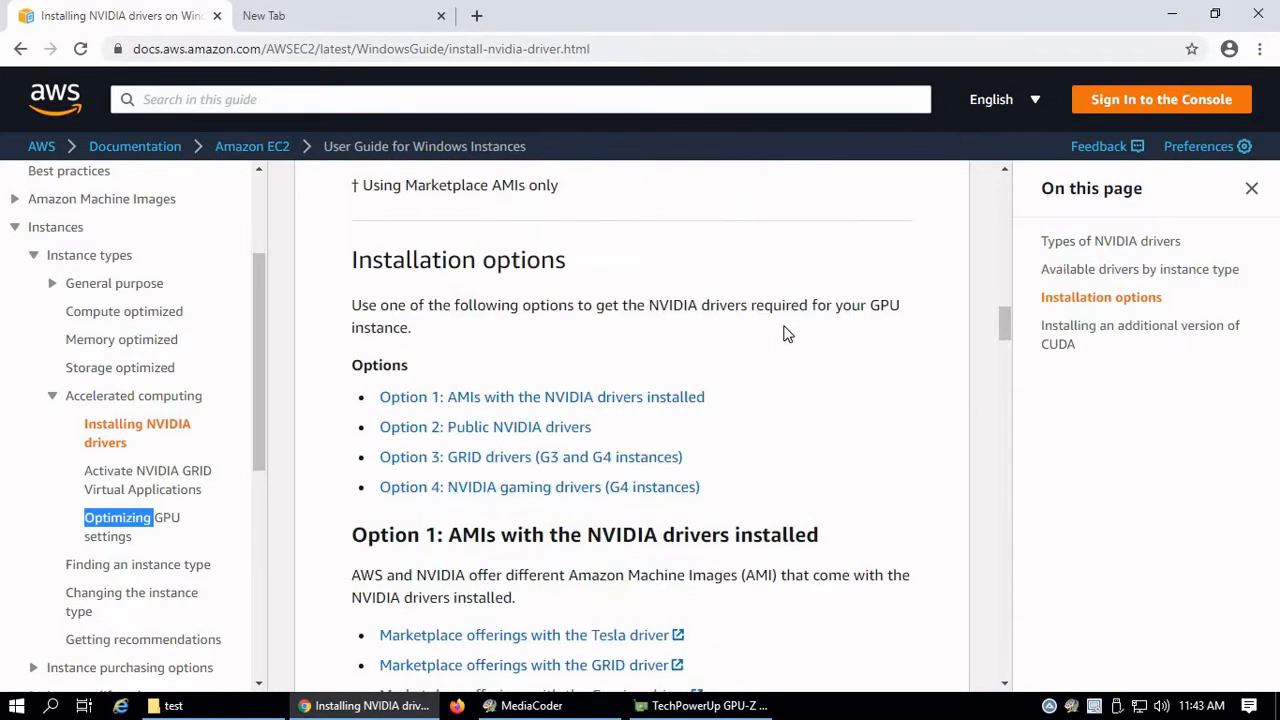
# Read the guide's installation options, covering AMIs with preinstalled drivers and public NVIDIA drivers.
pyautogui.scroll(-1, 785, 333)
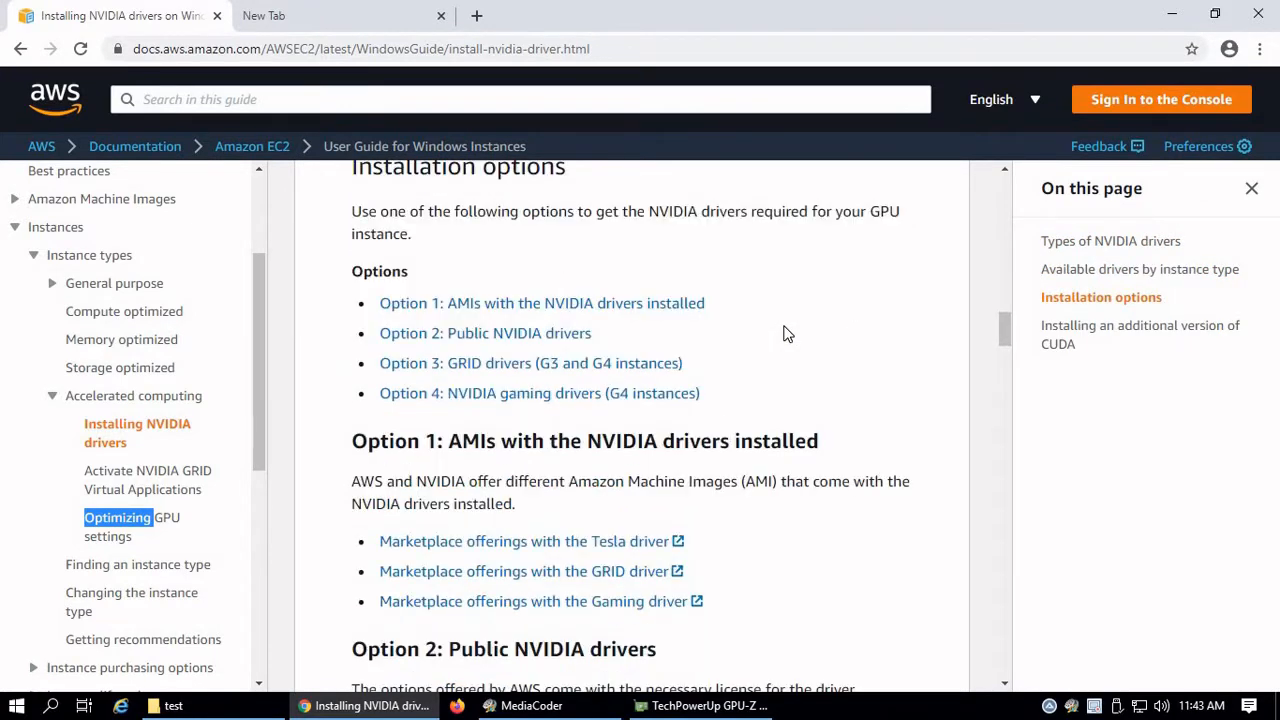
pyautogui.scroll(-1, 785, 333)
pyautogui.scroll(1, 785, 333)
pyautogui.scroll(-2, 785, 333)
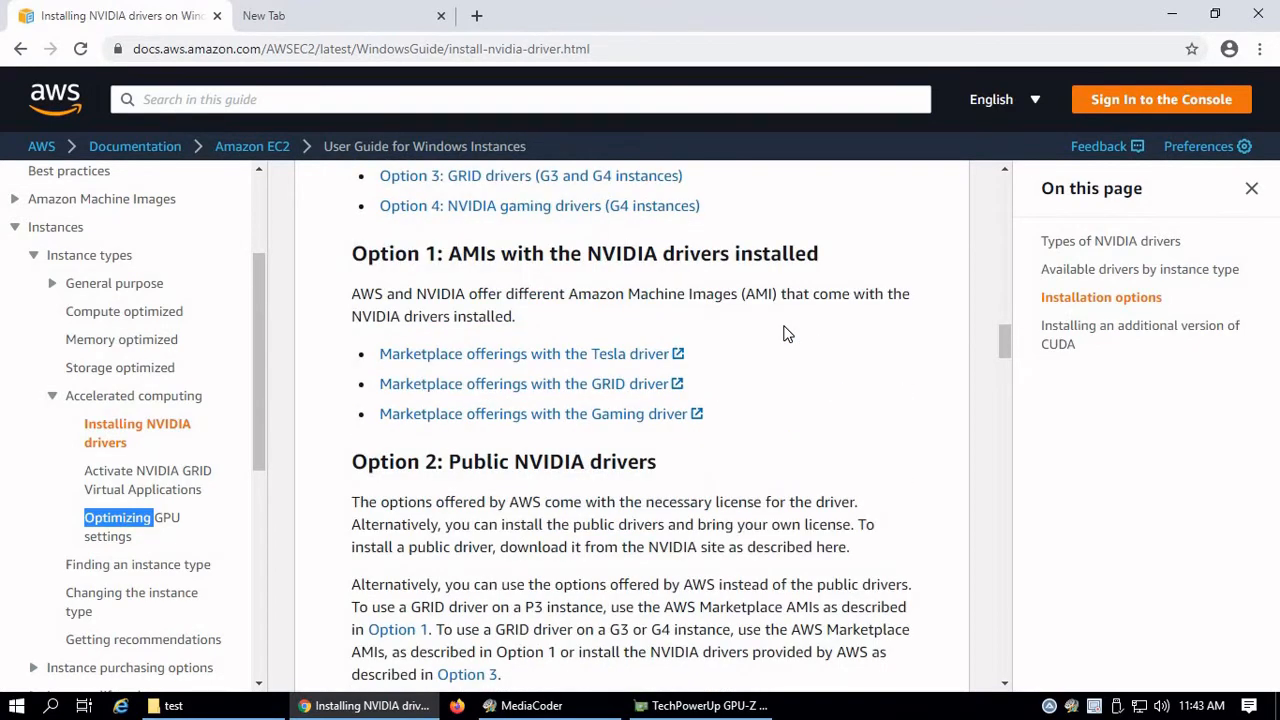
pyautogui.scroll(-1, 785, 333)
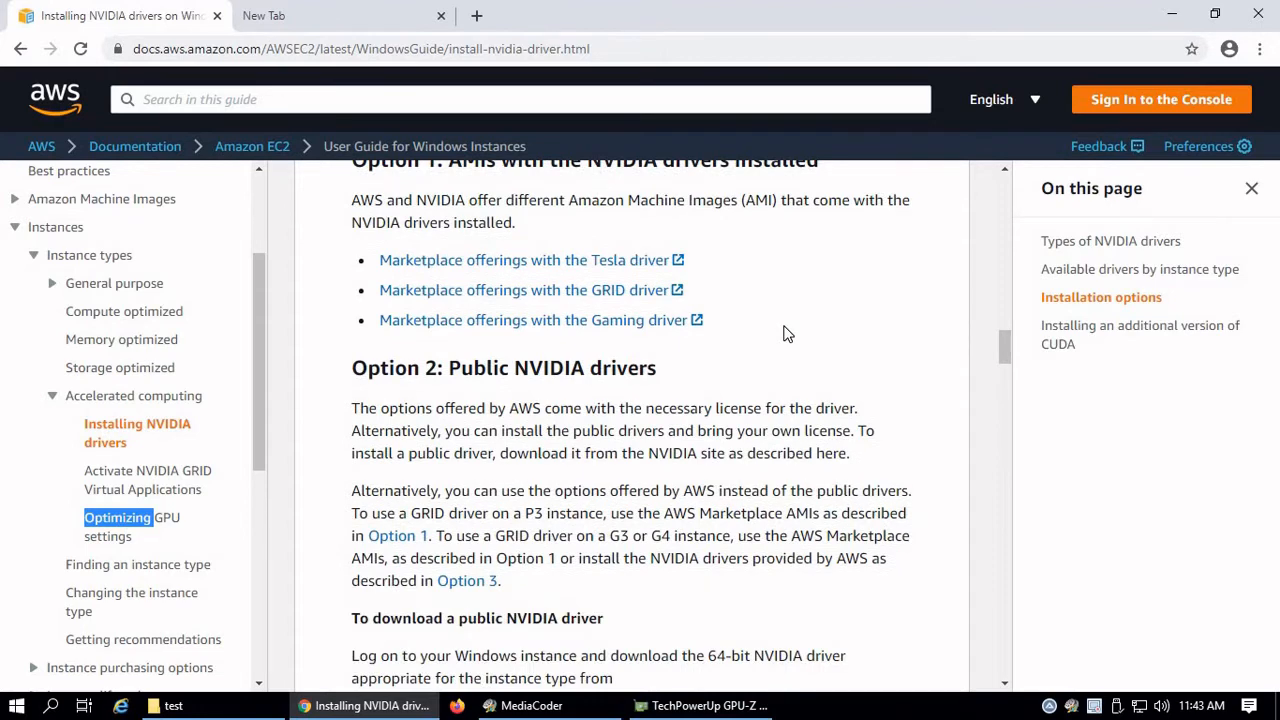
pyautogui.scroll(-1, 785, 333)
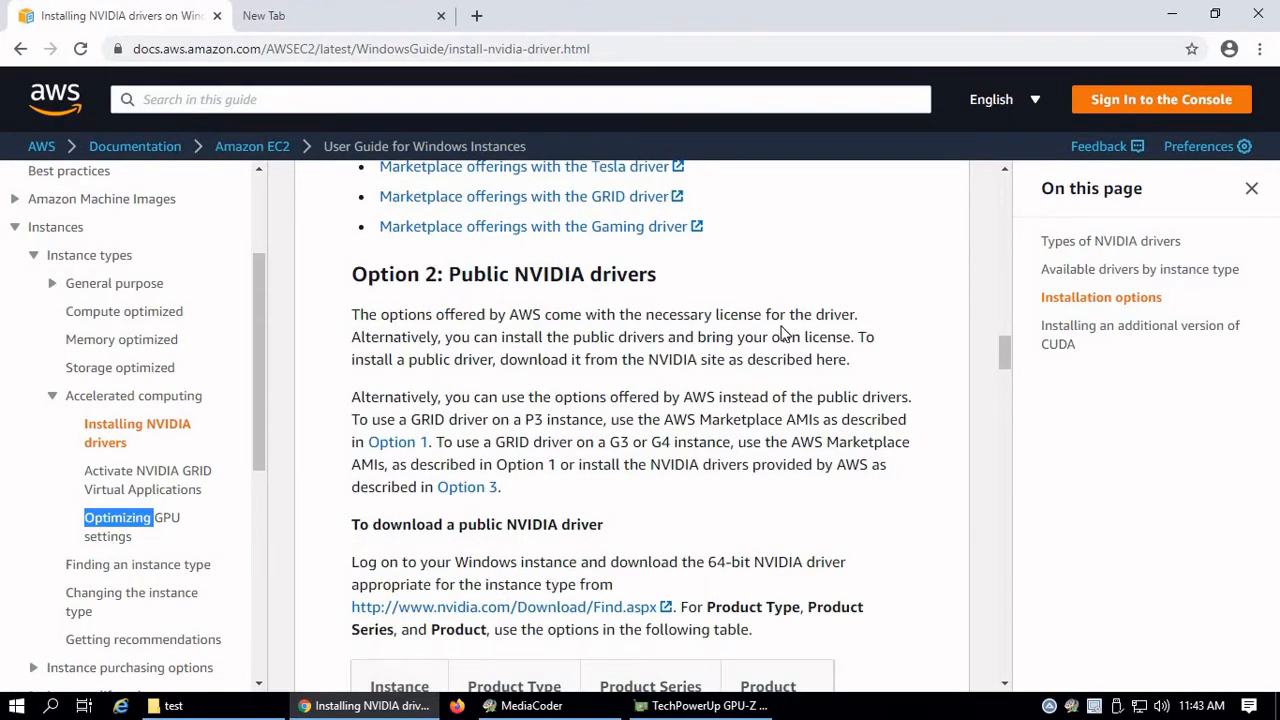
# Open the NVIDIA driver download page linked under the guide's public driver instructions.
pyautogui.scroll(-2, 785, 333)
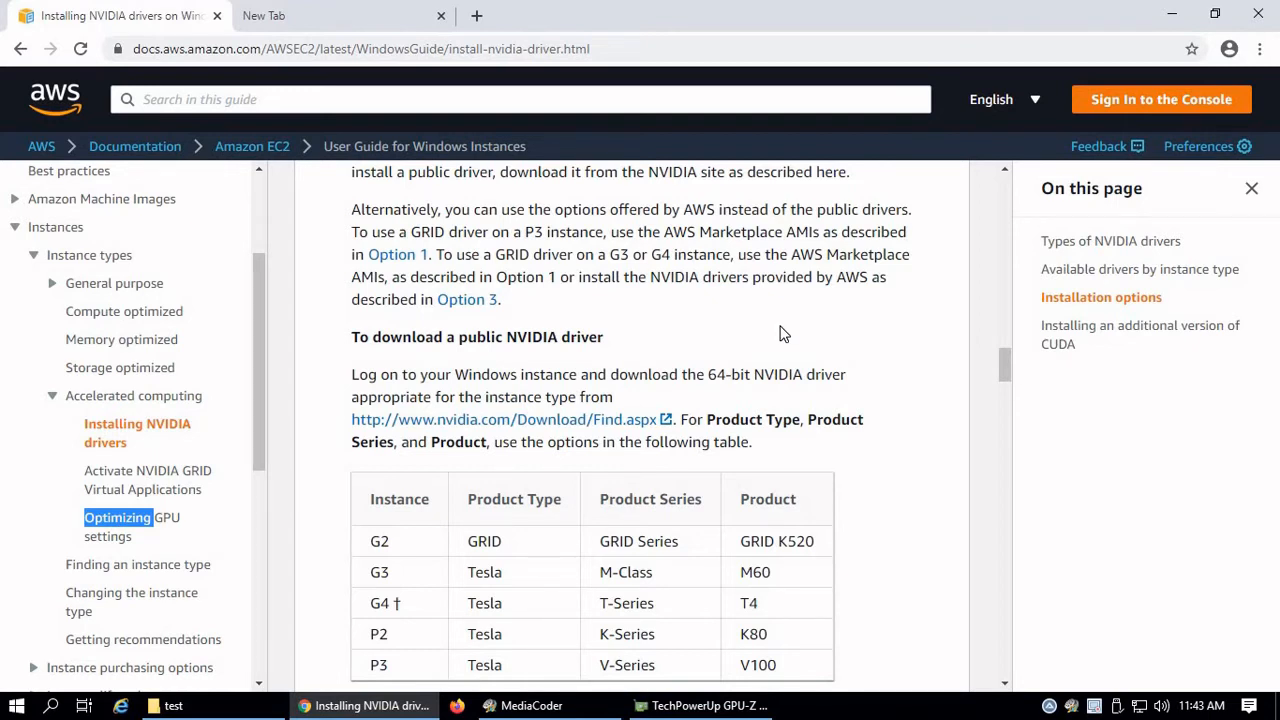
pyautogui.click(579, 421)
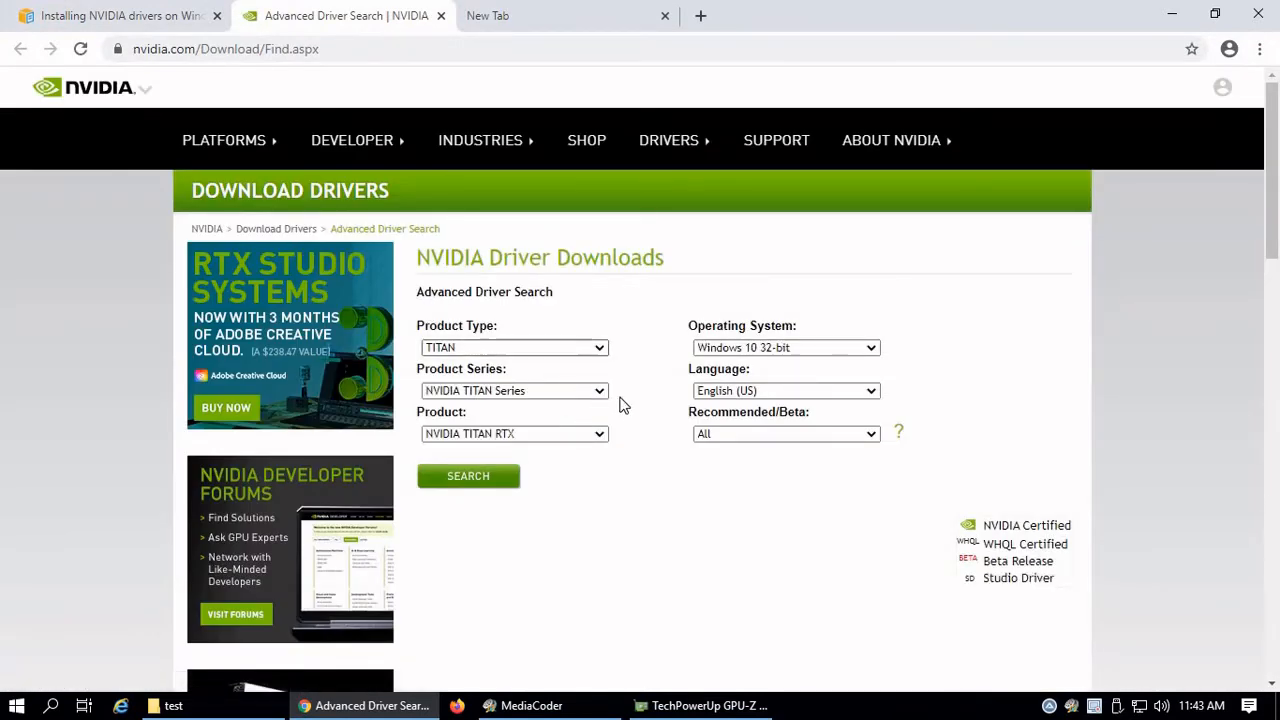
# Return to the AWS guide and highlight the G4 row in the public driver product table.
pyautogui.click(157, 24)
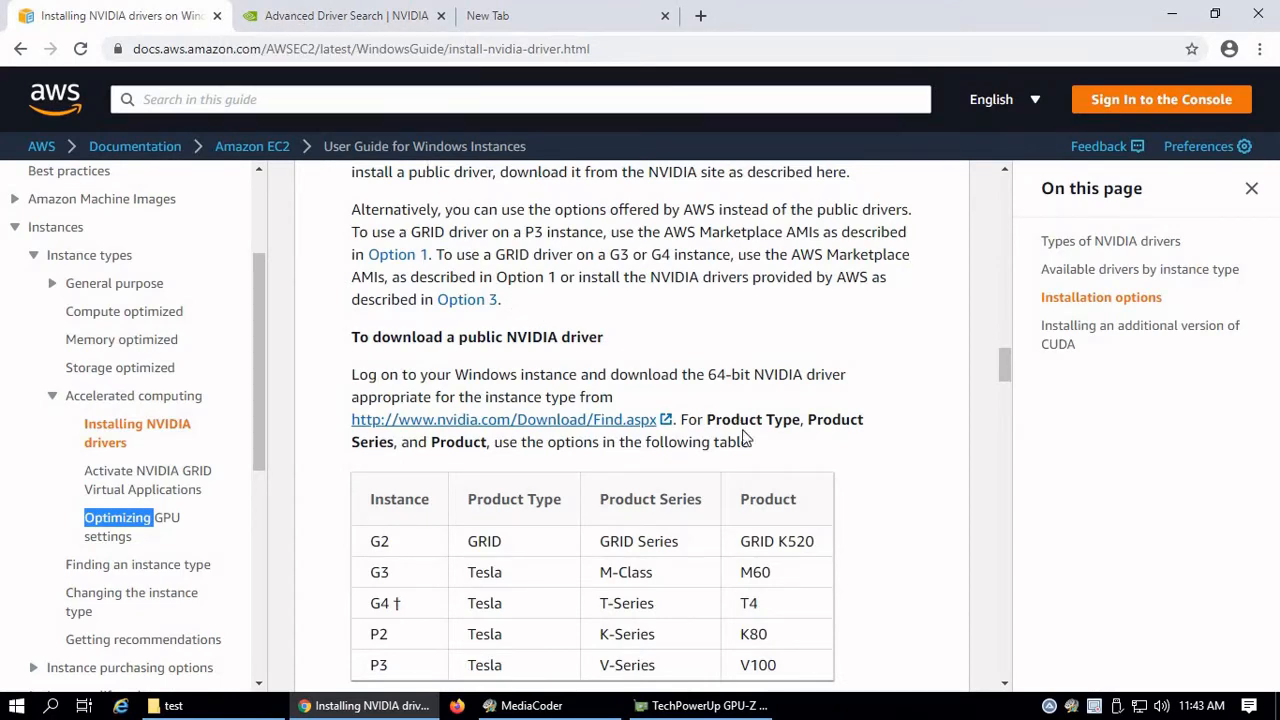
pyautogui.scroll(-2, 745, 437)
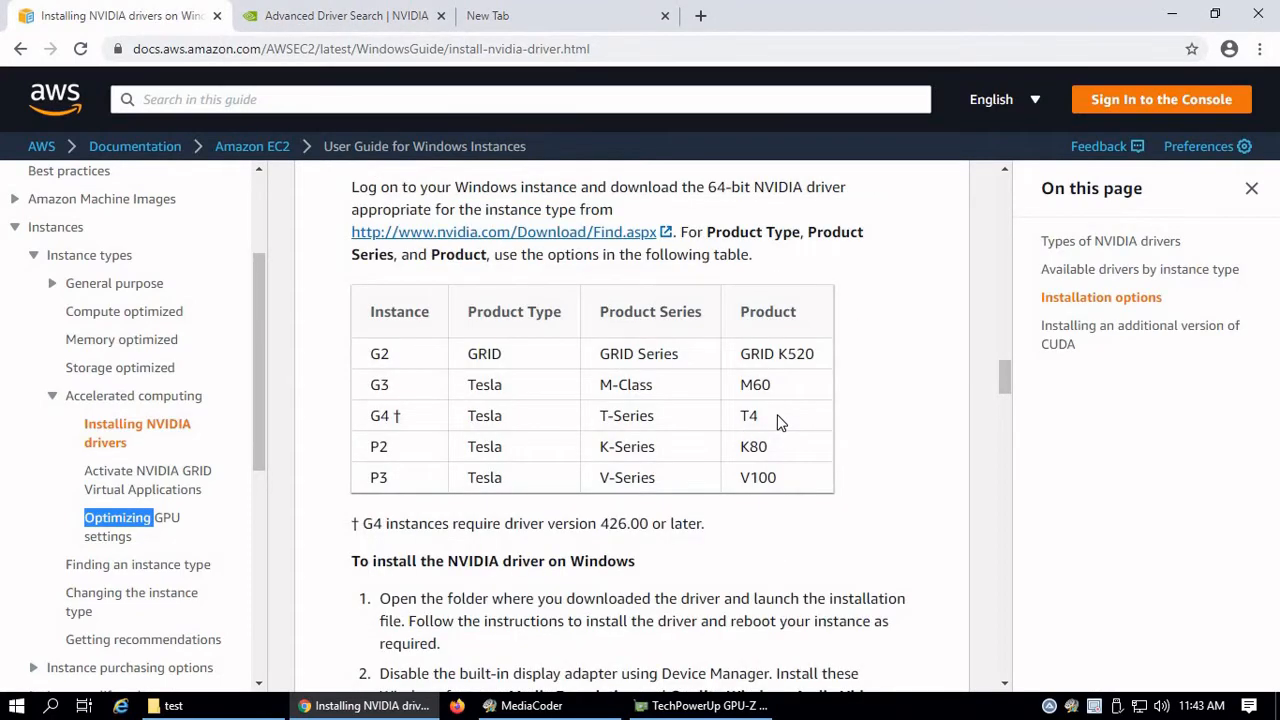
pyautogui.moveTo(780, 422); pyautogui.dragTo(368, 420)
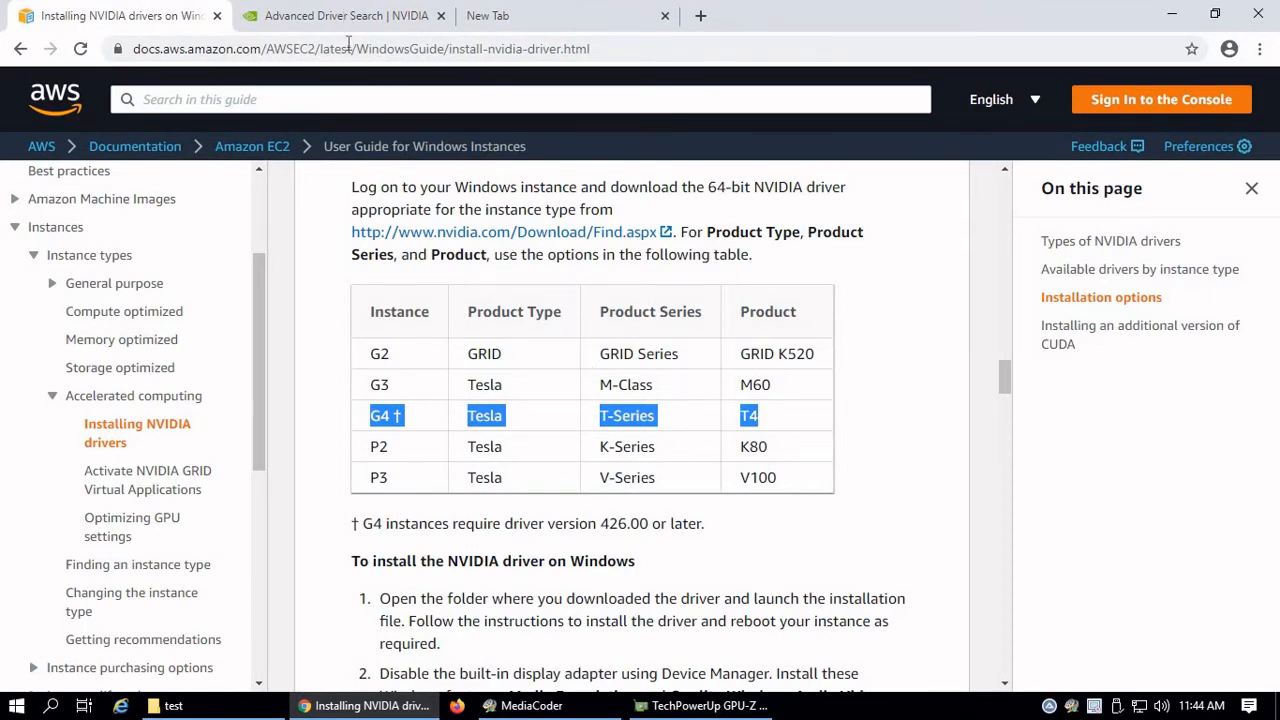
# Check the installed graphics card in the GPU-Z card list and return to the AWS guide.
pyautogui.click(690, 706)
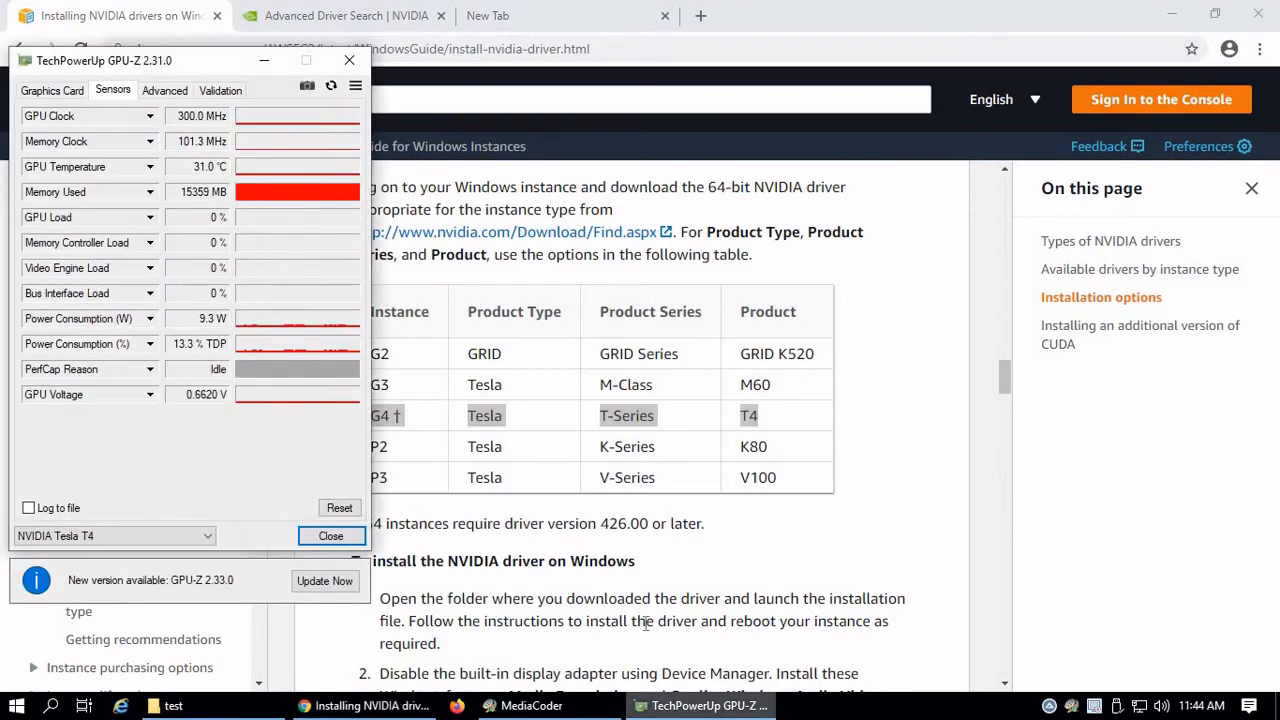
pyautogui.click(702, 706)
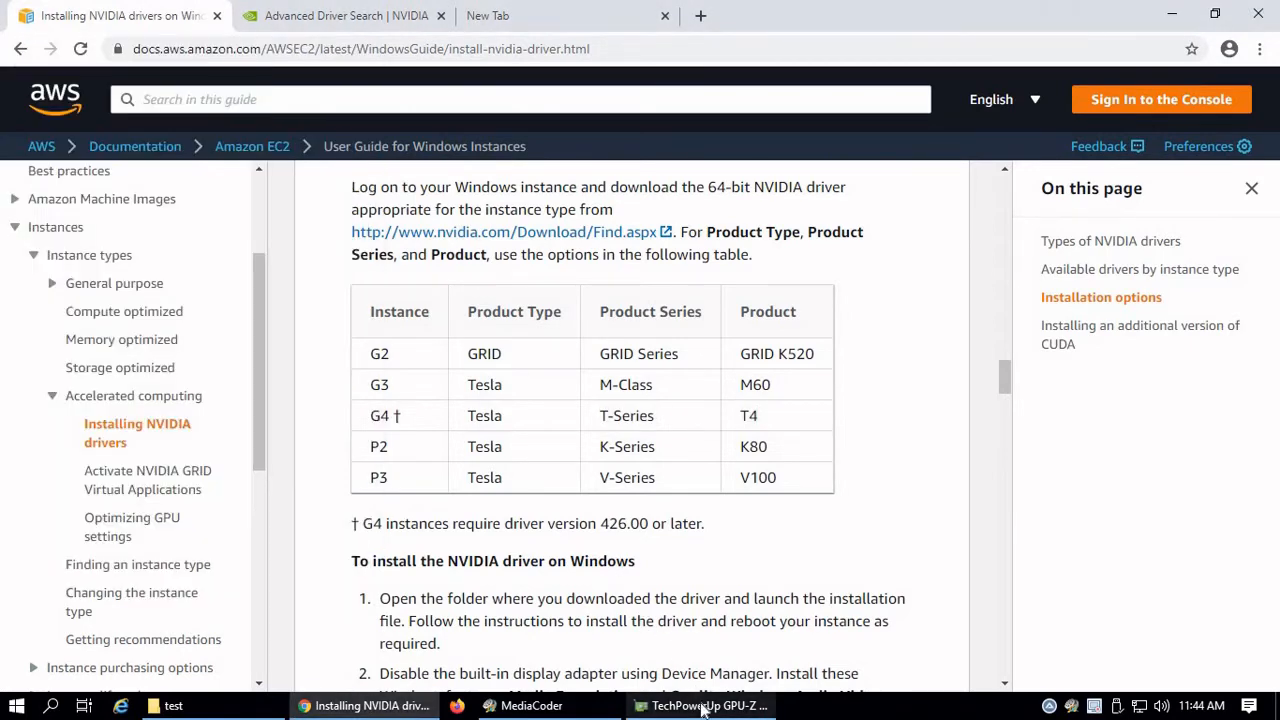
pyautogui.click(703, 706)
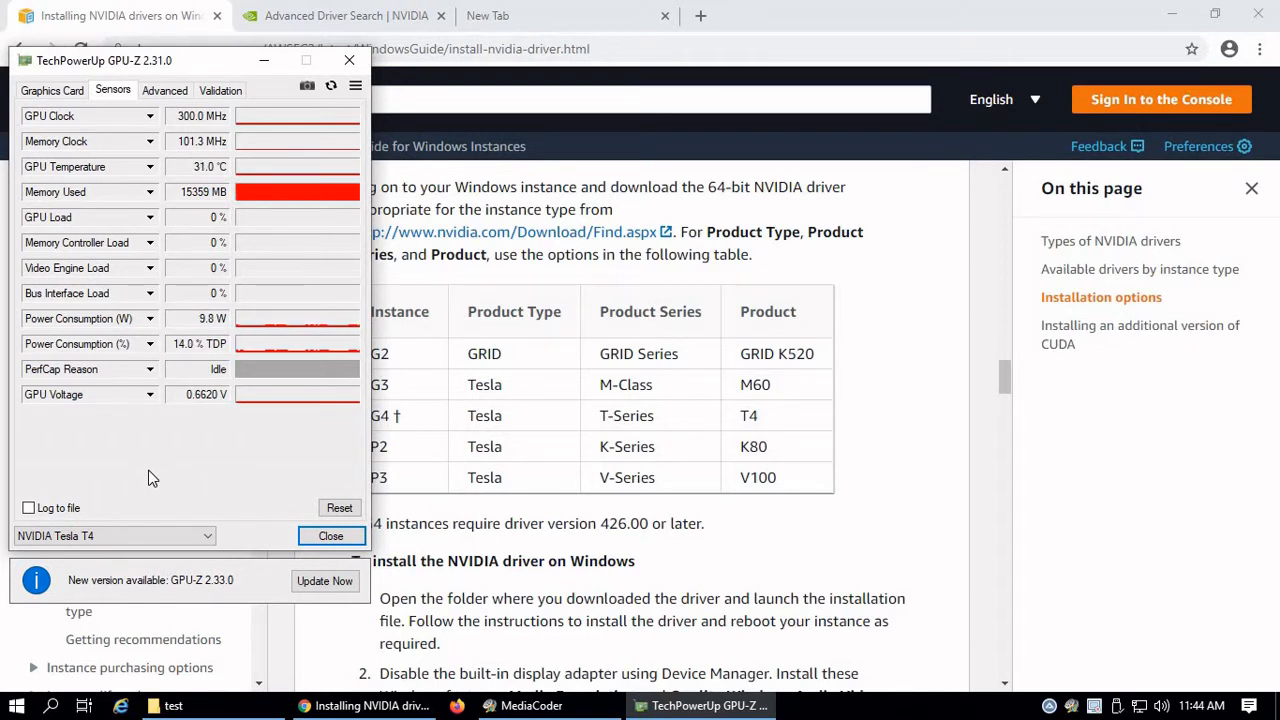
pyautogui.click(208, 529)
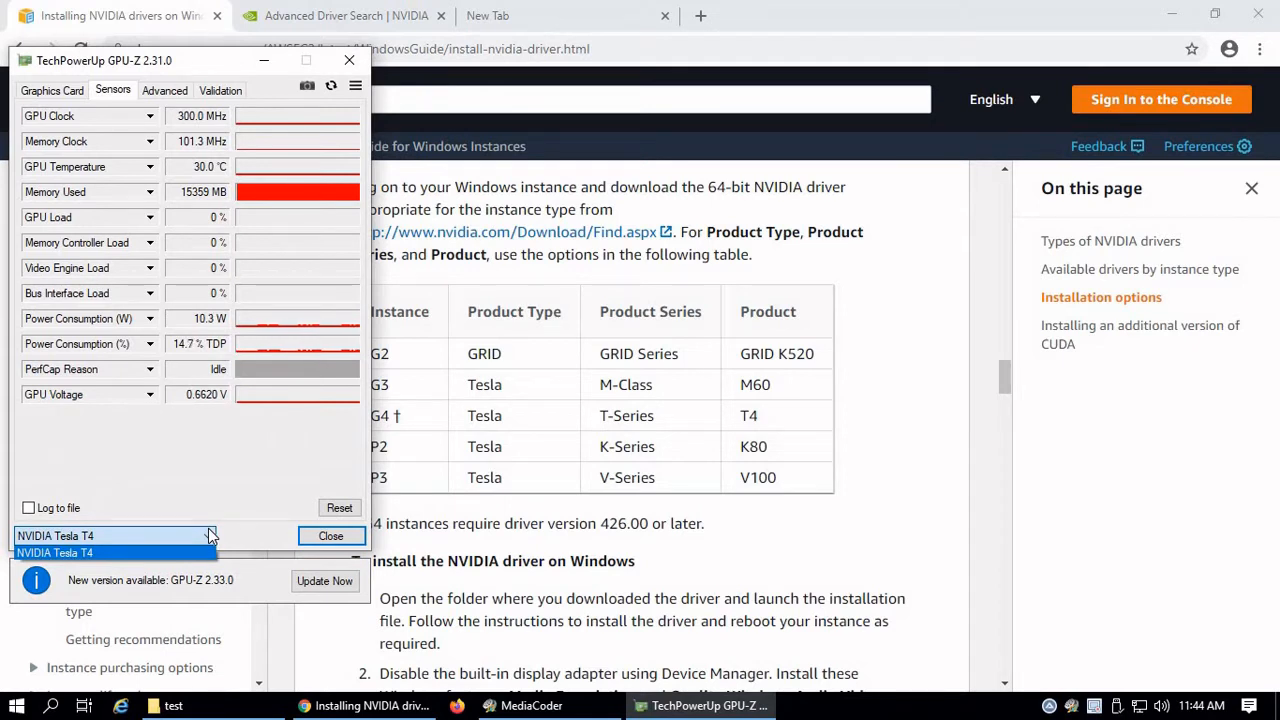
pyautogui.click(208, 528)
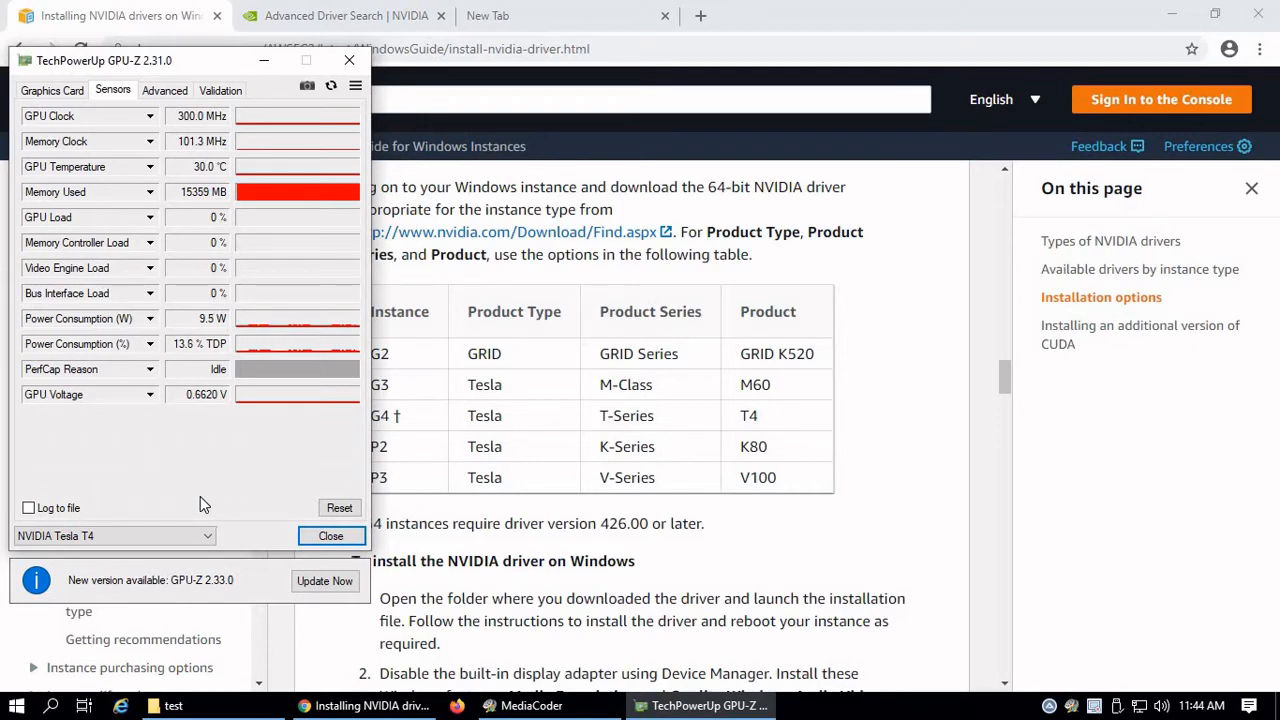
pyautogui.click(577, 460)
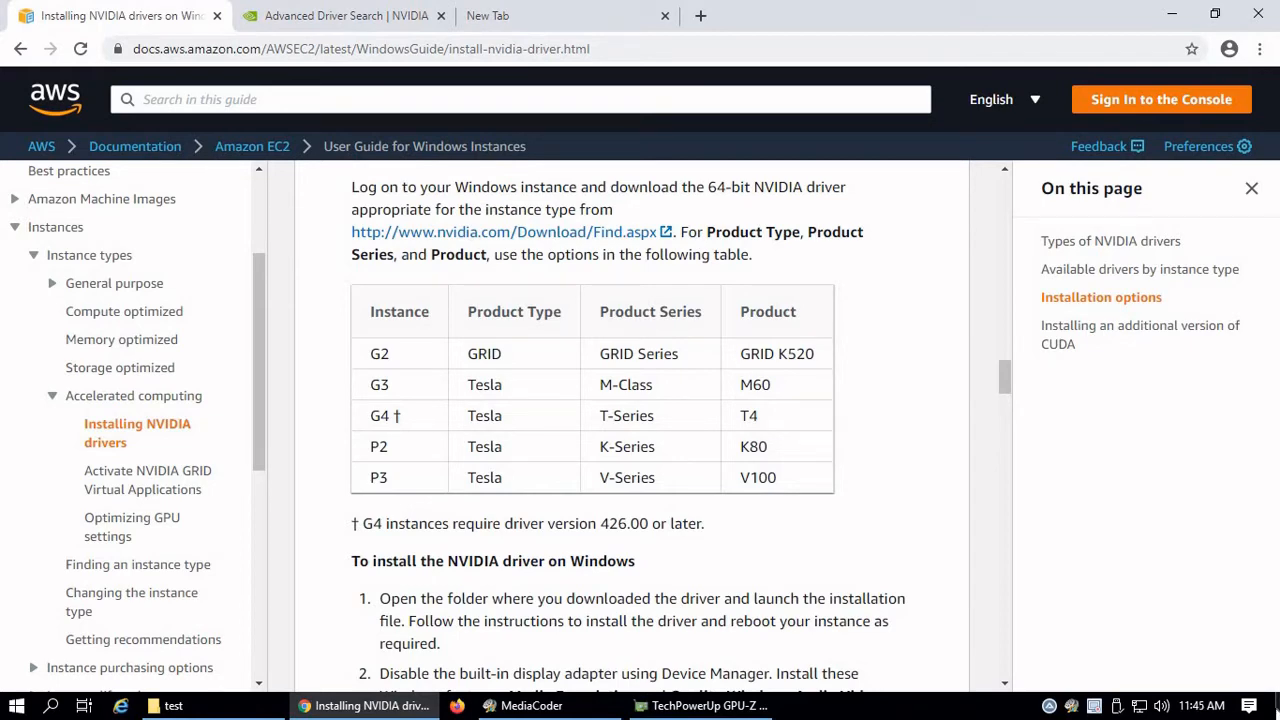
# Show the desktop to check the EC2 instance size, and return to the browser.
pyautogui.click(1277, 712)
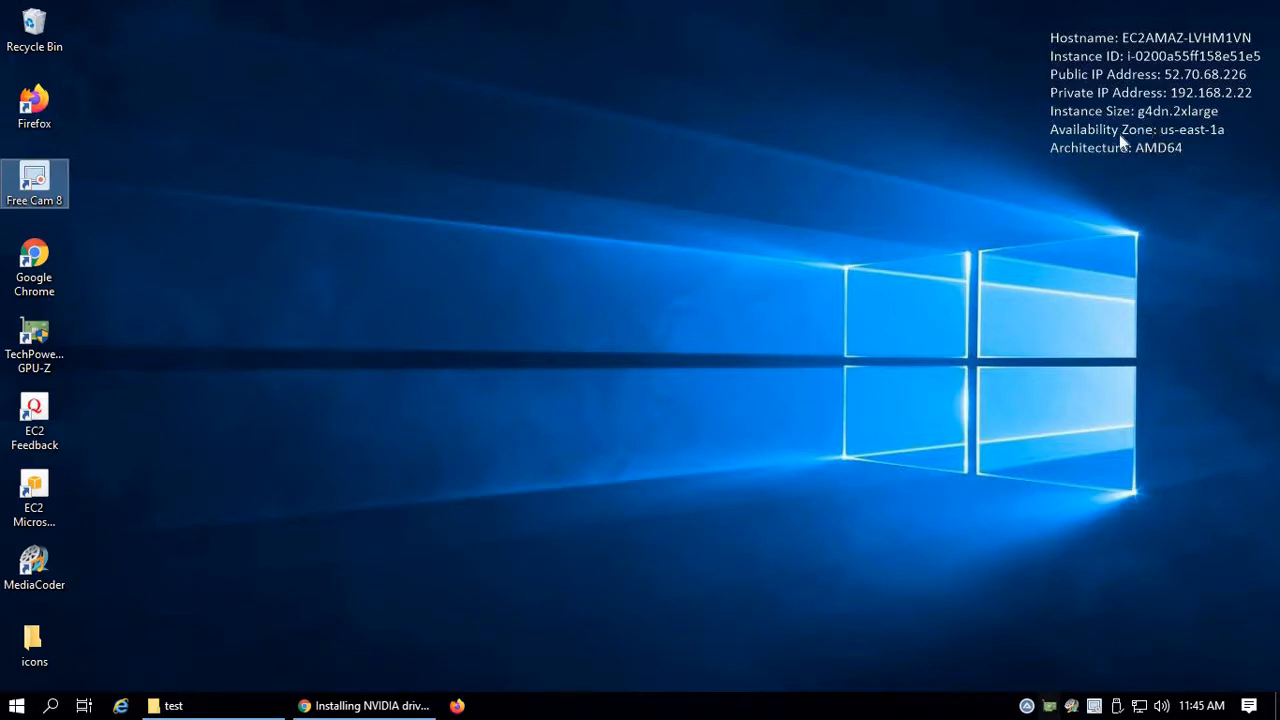
pyautogui.click(378, 706)
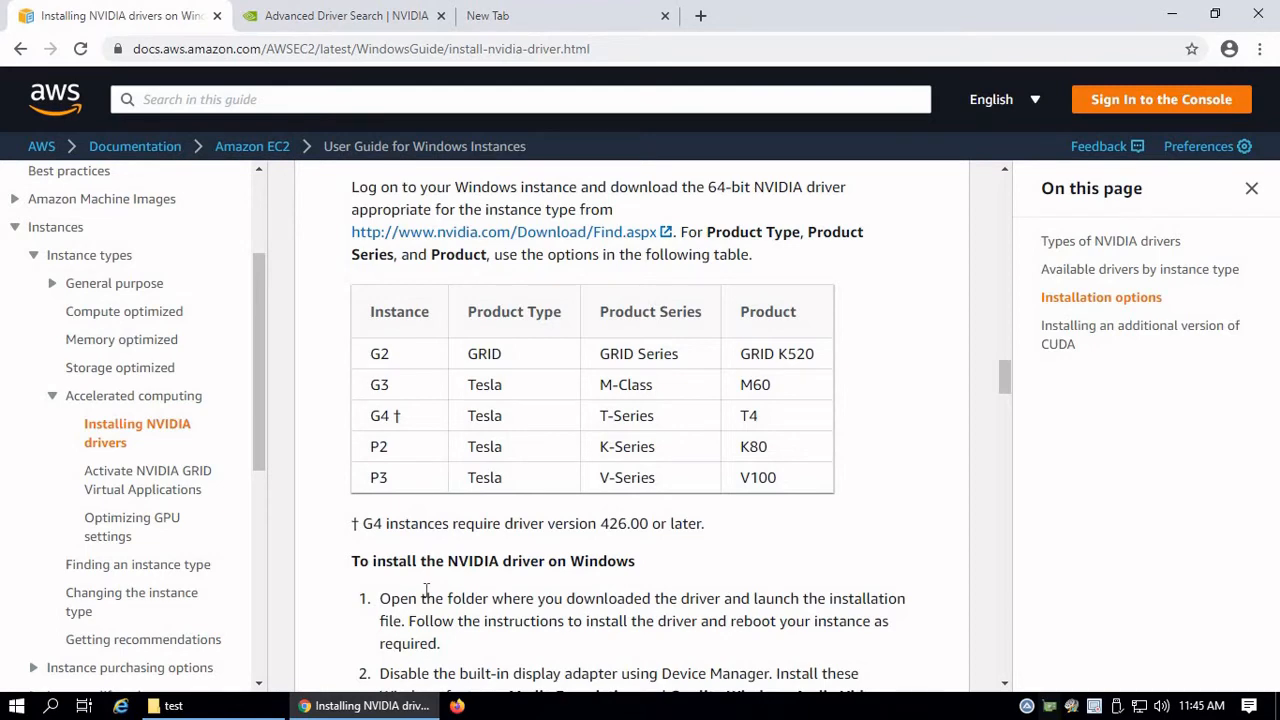
# Look over the guide's Windows driver installation steps and switch to the NVIDIA Advanced Driver Search page.
pyautogui.scroll(-2, 426, 590)
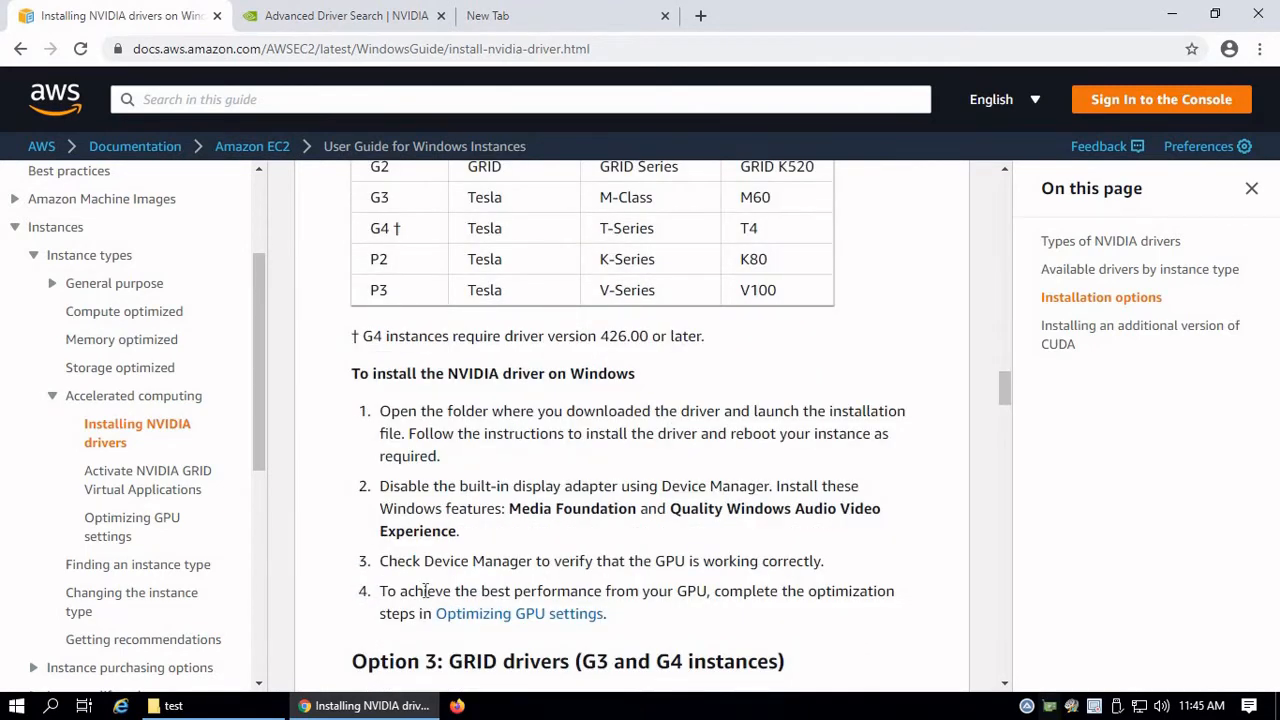
pyautogui.scroll(1, 426, 590)
pyautogui.click(378, 17)
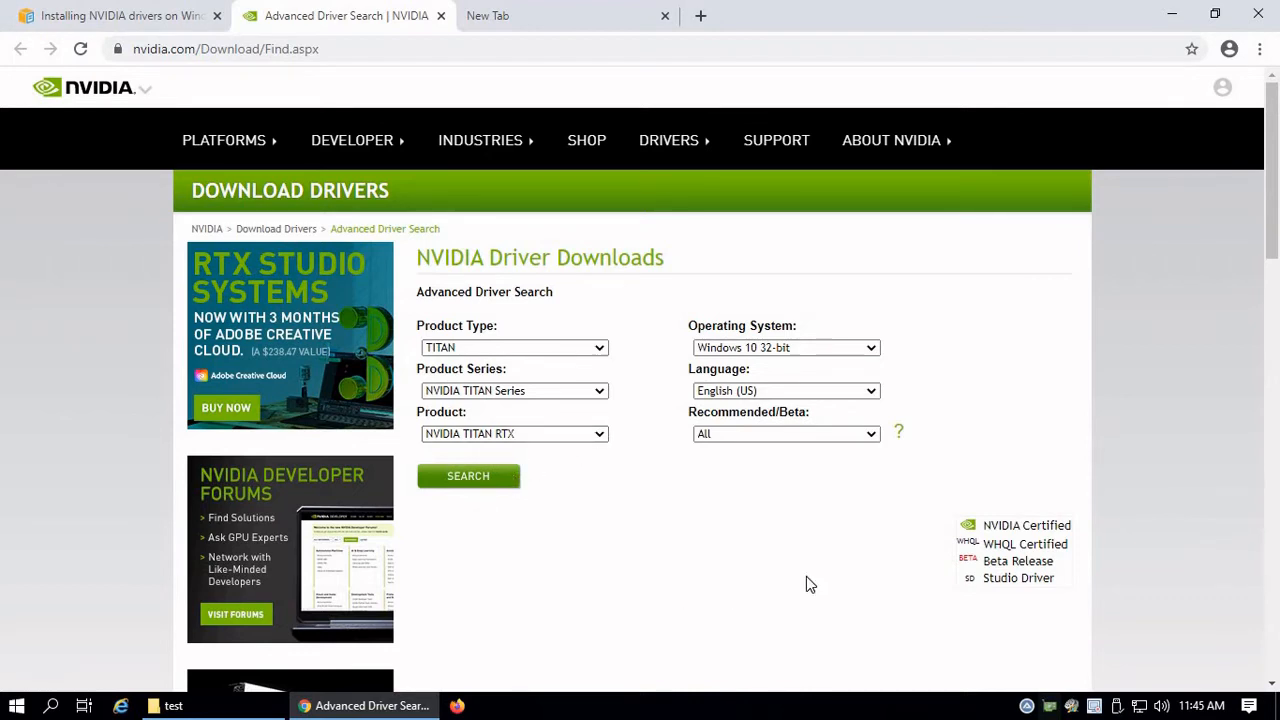
# Restore GPU-Z to recheck the graphics card model, and return to the NVIDIA driver search page.
pyautogui.click(1052, 706)
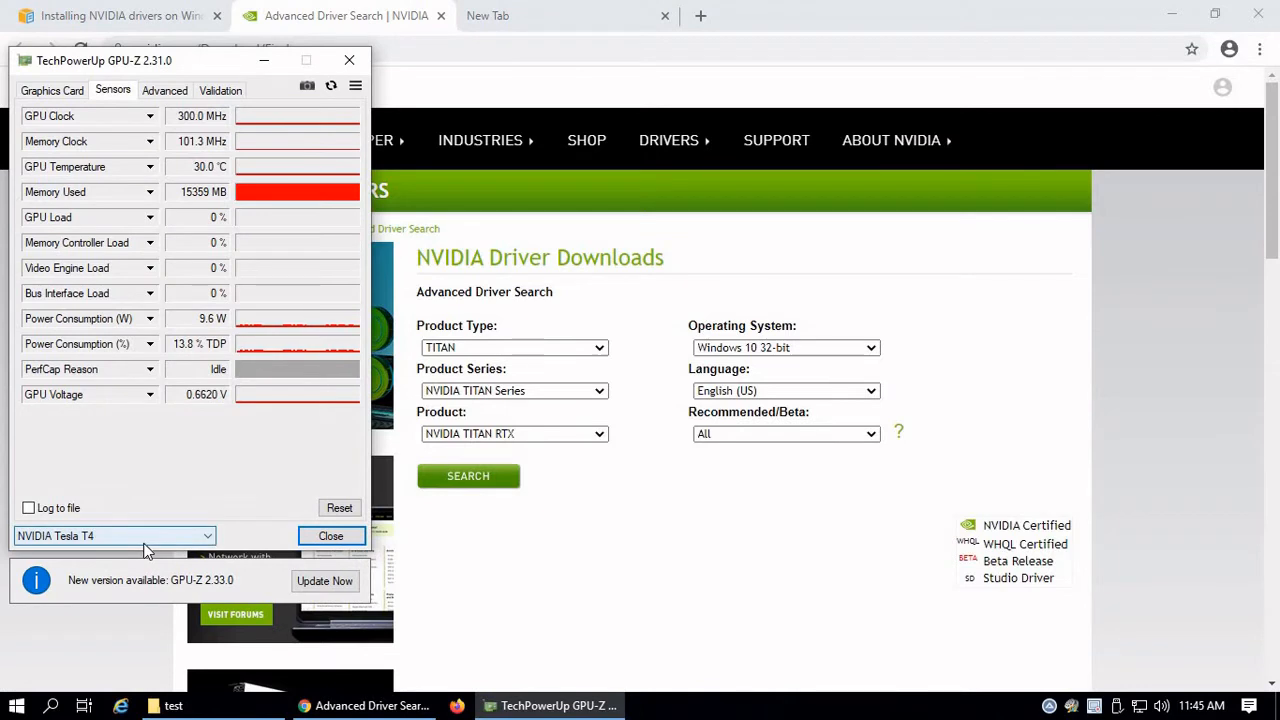
pyautogui.click(143, 538)
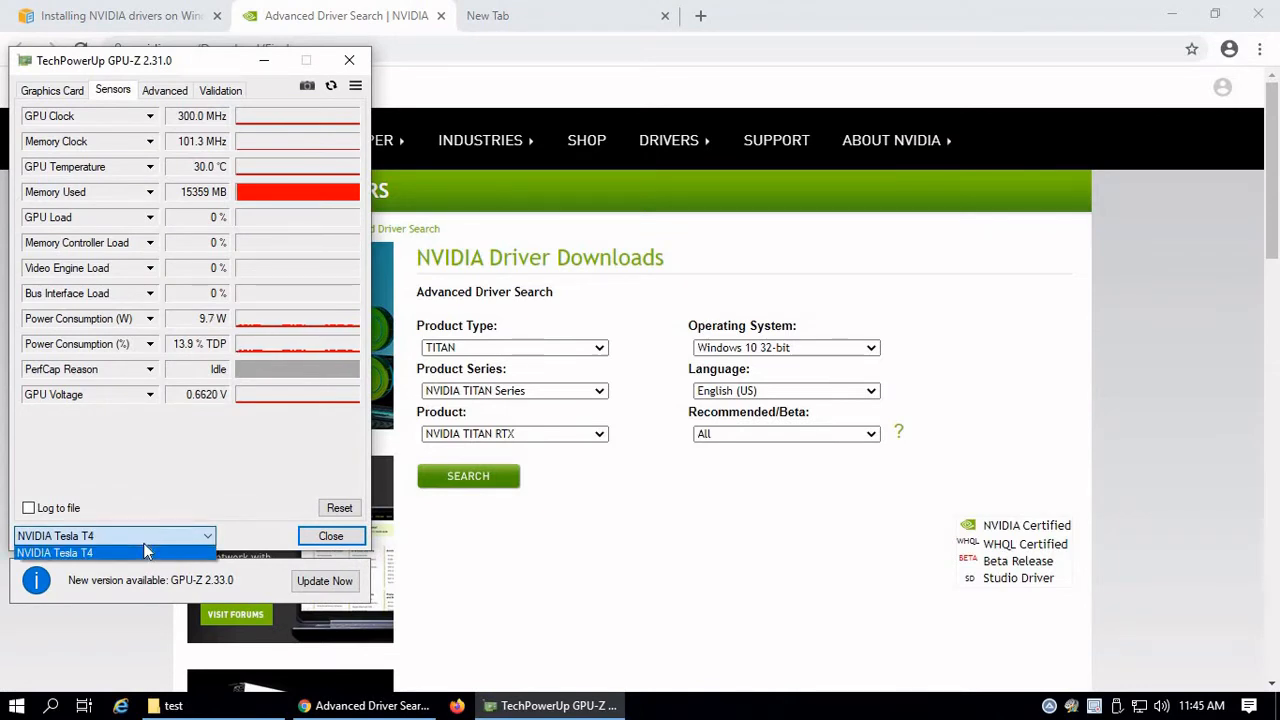
pyautogui.click(229, 512)
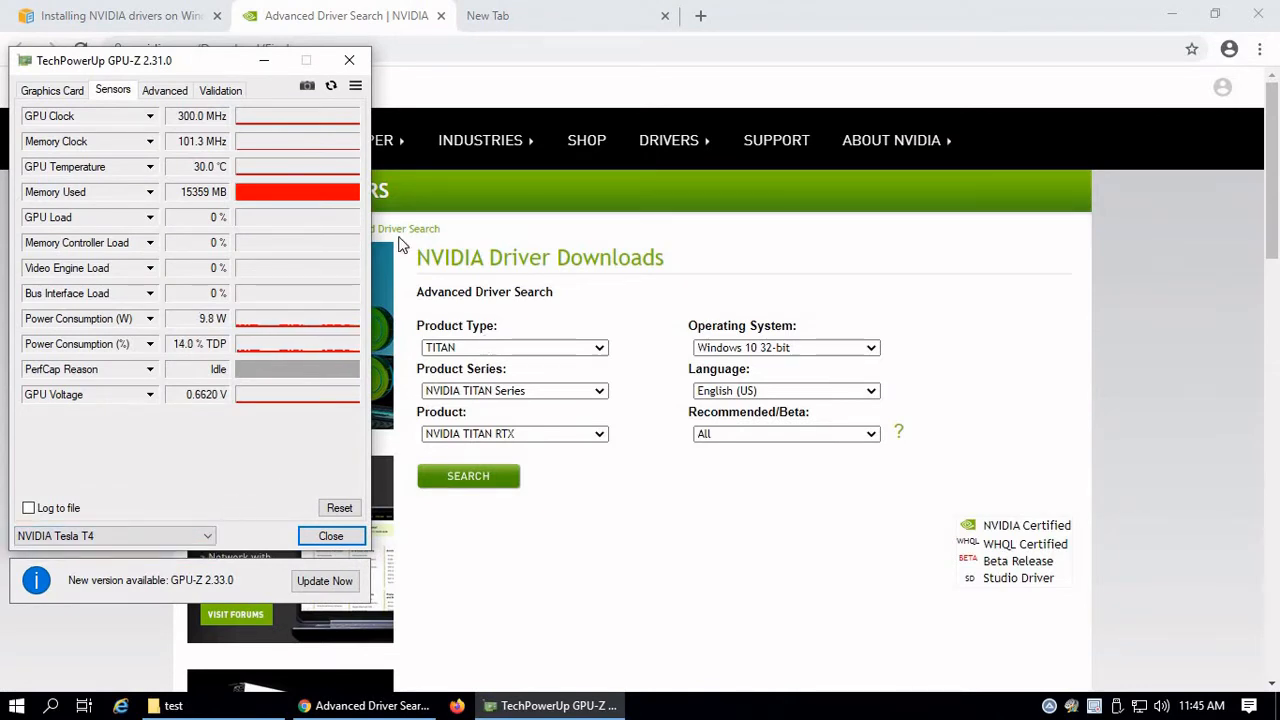
pyautogui.click(710, 496)
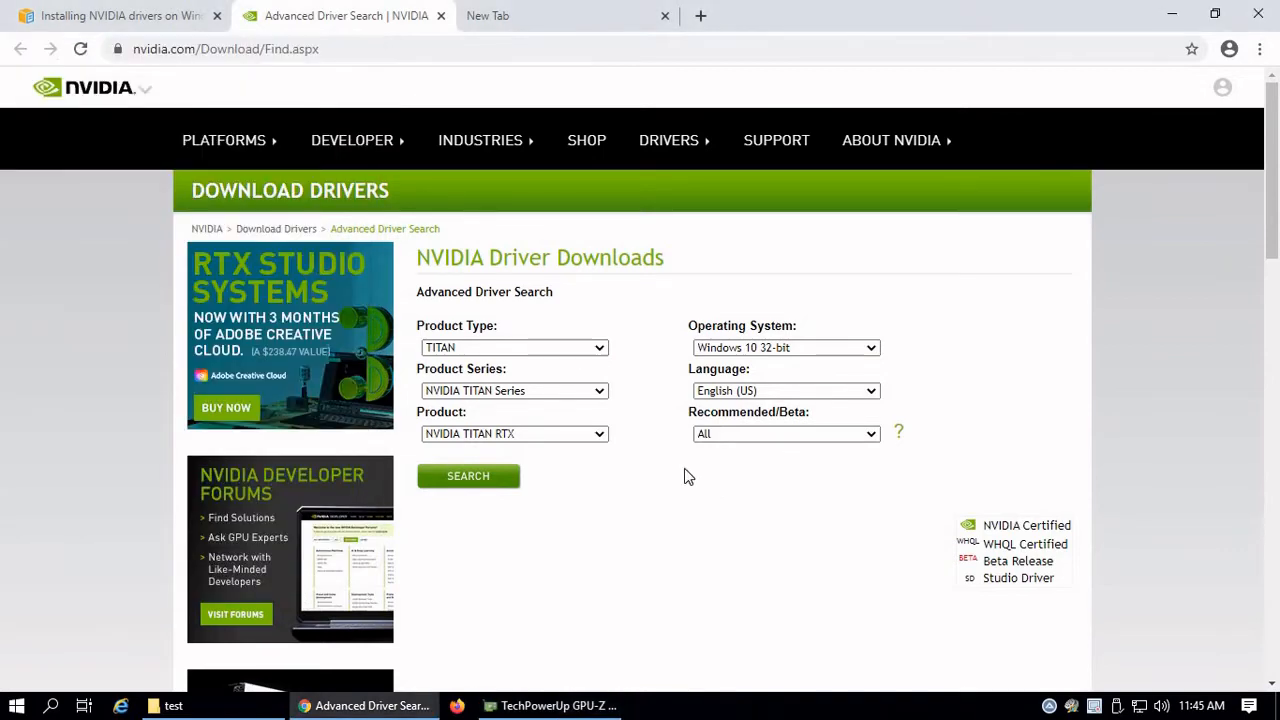
# Reread the AWS guide's steps for installing the NVIDIA driver on Windows, up to optimizing GPU settings.
pyautogui.click(150, 20)
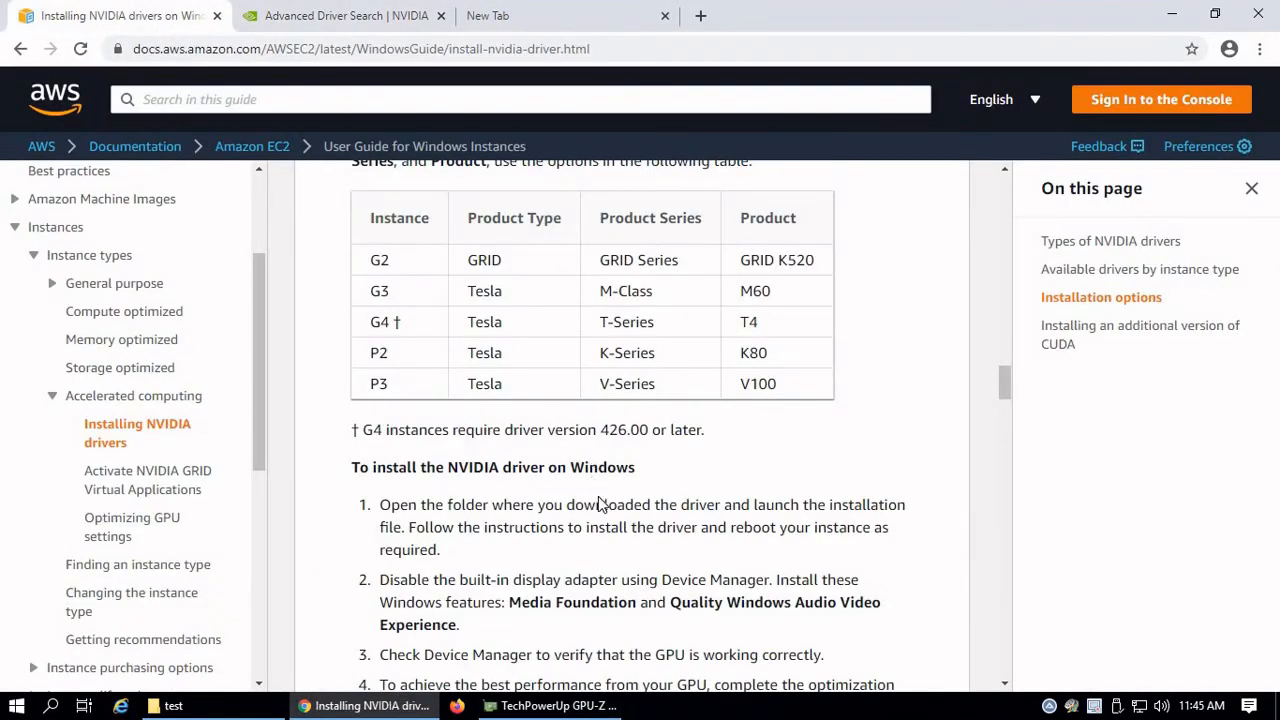
pyautogui.scroll(-3, 600, 503)
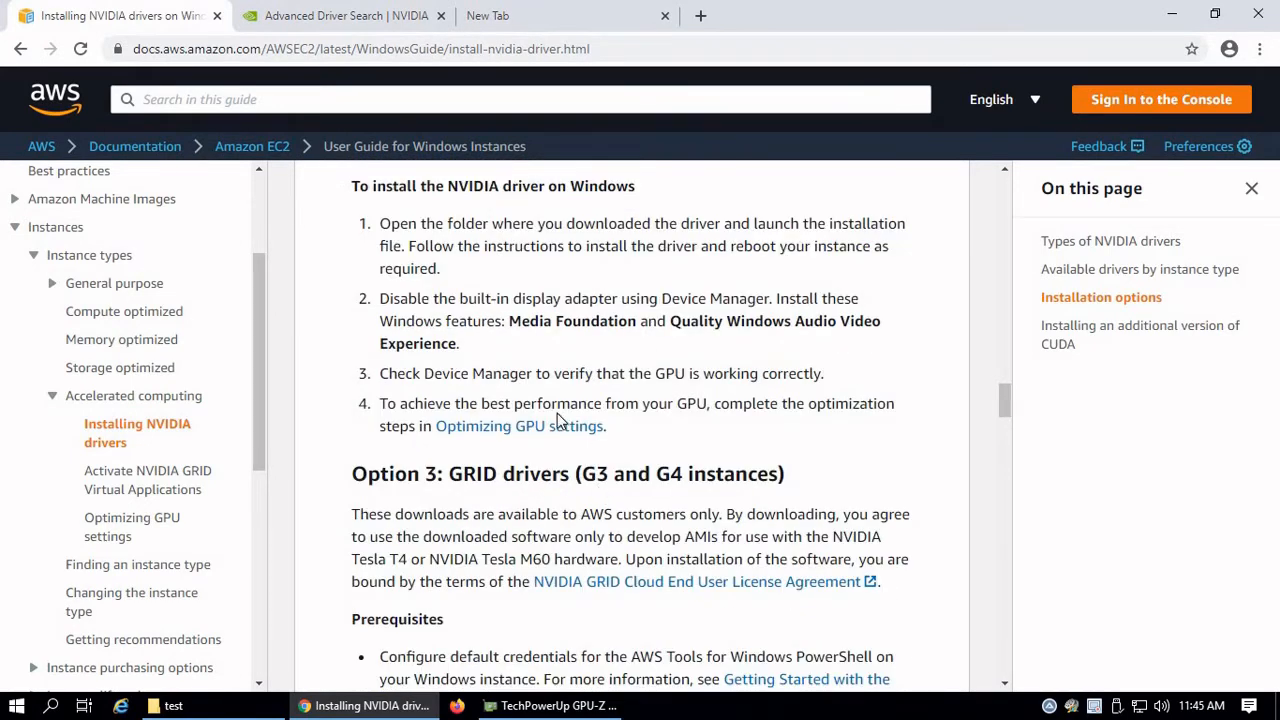
pyautogui.scroll(1, 560, 420)
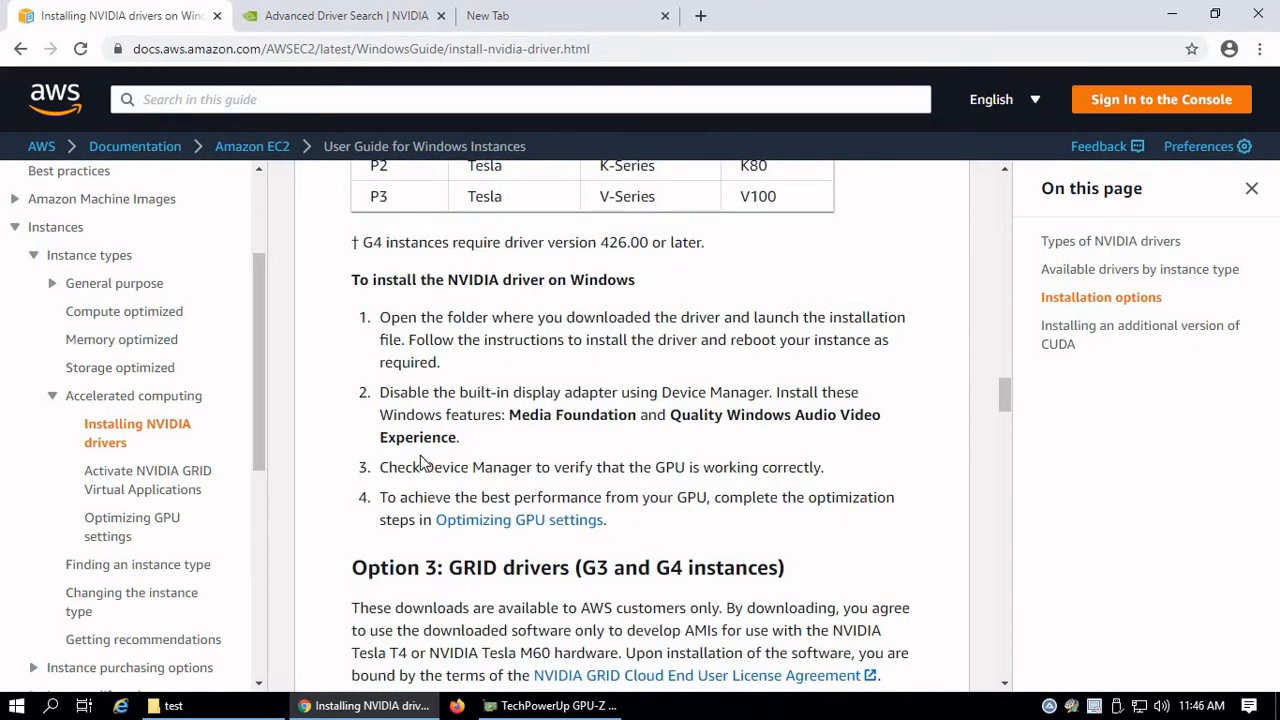
# Open the MediaCoder website at mediacoderhq.com in the empty browser tab.
pyautogui.click(519, 24)
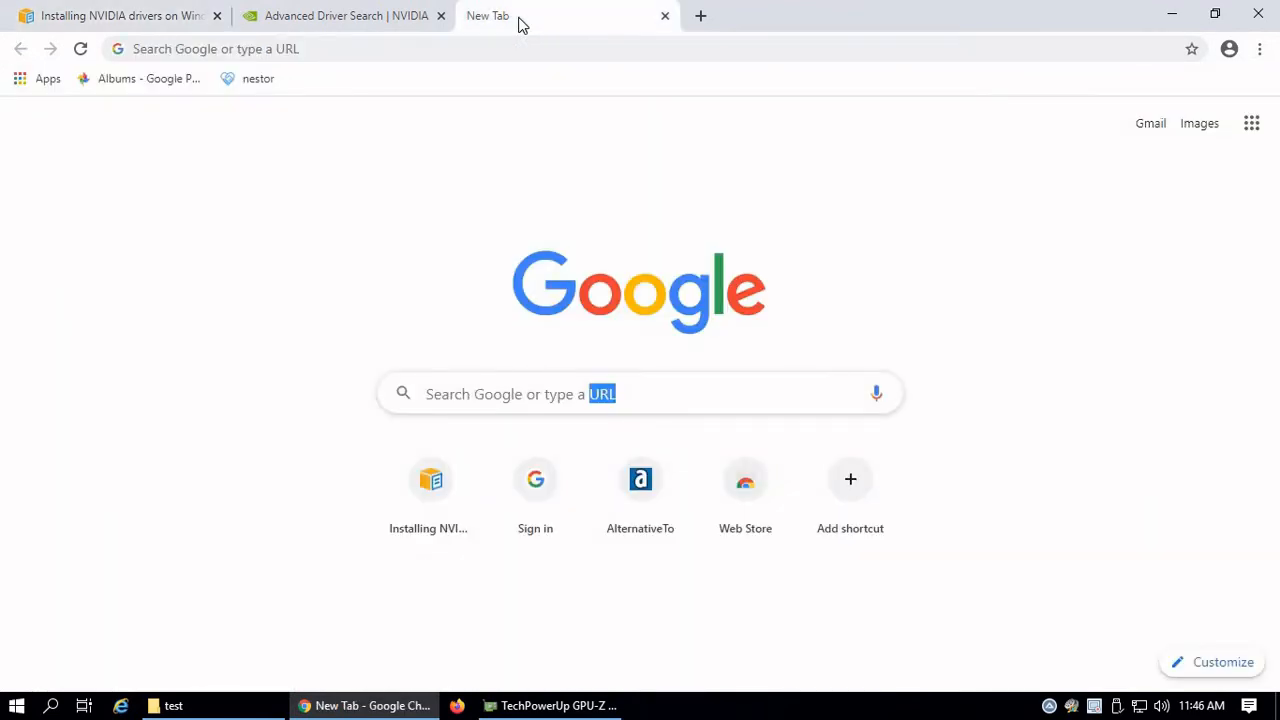
pyautogui.click(528, 57)
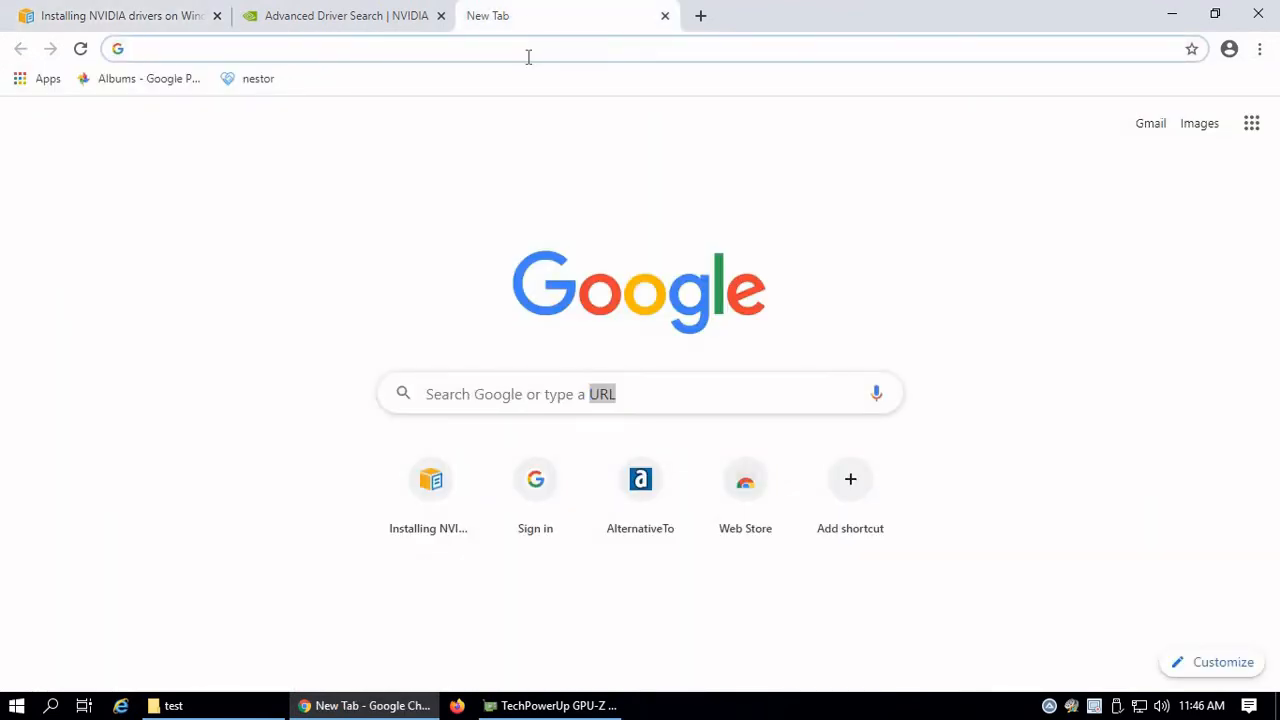
pyautogui.write('media')
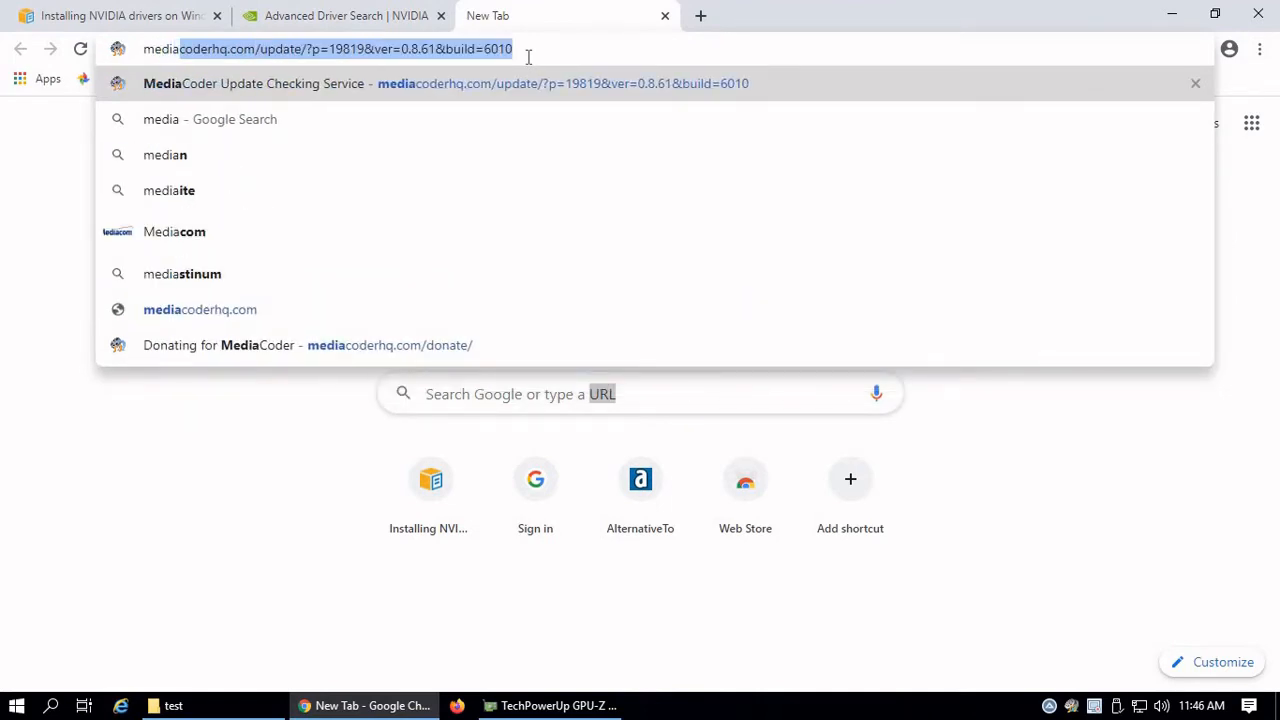
pyautogui.press('End')
pyautogui.press('BackSpace')
pyautogui.press('BackSpace')
pyautogui.press('BackSpace')
pyautogui.press('BackSpace')
pyautogui.press('BackSpace')
pyautogui.press('BackSpace')
pyautogui.press('BackSpace')
pyautogui.press('BackSpace')
pyautogui.press('BackSpace')
pyautogui.press('BackSpace')
pyautogui.press('BackSpace')
pyautogui.press('BackSpace')
pyautogui.press('BackSpace')
pyautogui.press('BackSpace')
pyautogui.press('BackSpace')
pyautogui.press('BackSpace')
pyautogui.press('BackSpace')
pyautogui.press('BackSpace')
pyautogui.press('BackSpace')
pyautogui.press('BackSpace')
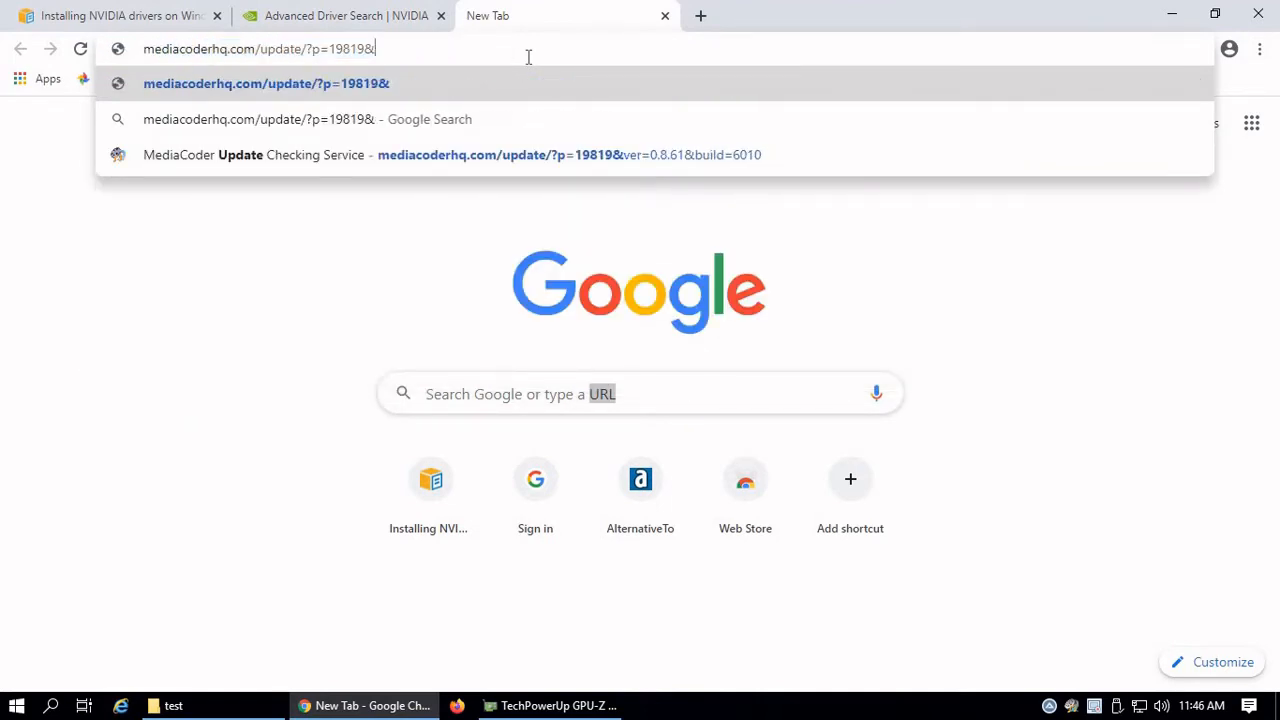
pyautogui.press('BackSpace')
pyautogui.press('BackSpace')
pyautogui.press('BackSpace')
pyautogui.press('BackSpace')
pyautogui.press('BackSpace')
pyautogui.press('BackSpace')
pyautogui.press('BackSpace')
pyautogui.press('BackSpace')
pyautogui.press('BackSpace')
pyautogui.press('BackSpace')
pyautogui.press('BackSpace')
pyautogui.press('BackSpace')
pyautogui.press('BackSpace')
pyautogui.press('BackSpace')
pyautogui.press('BackSpace')
pyautogui.press('BackSpace')
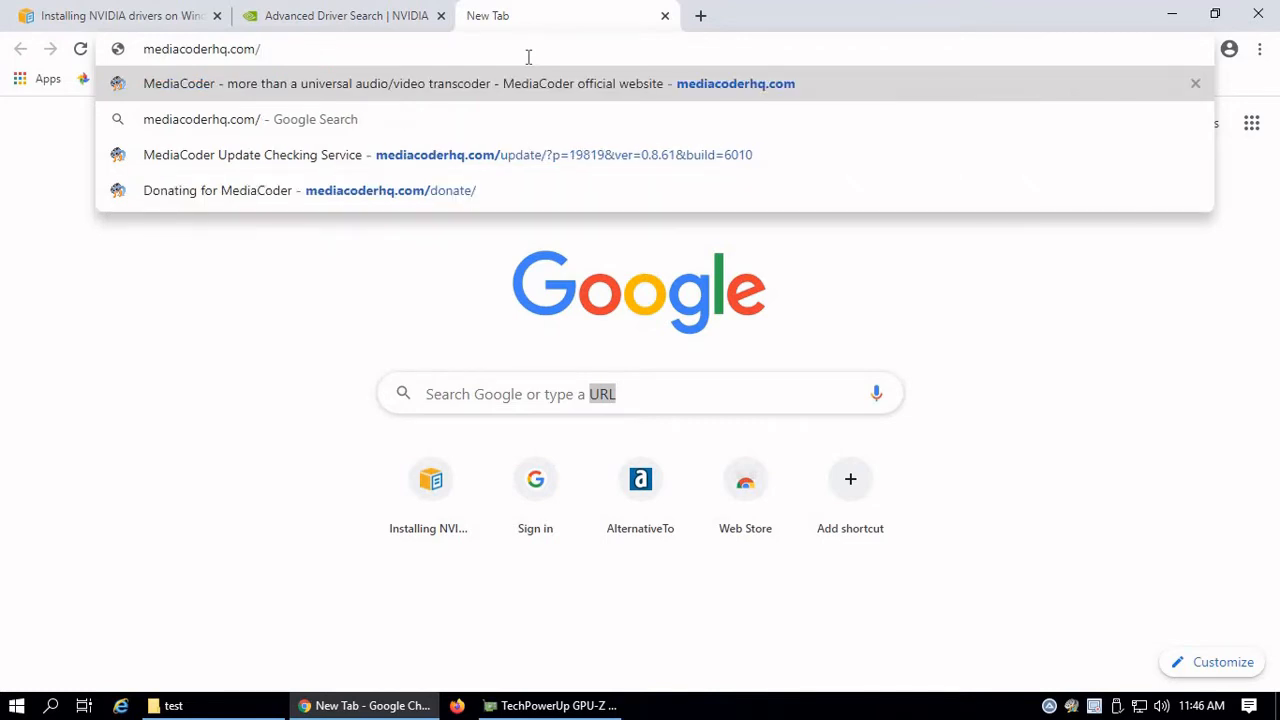
pyautogui.press('Return')
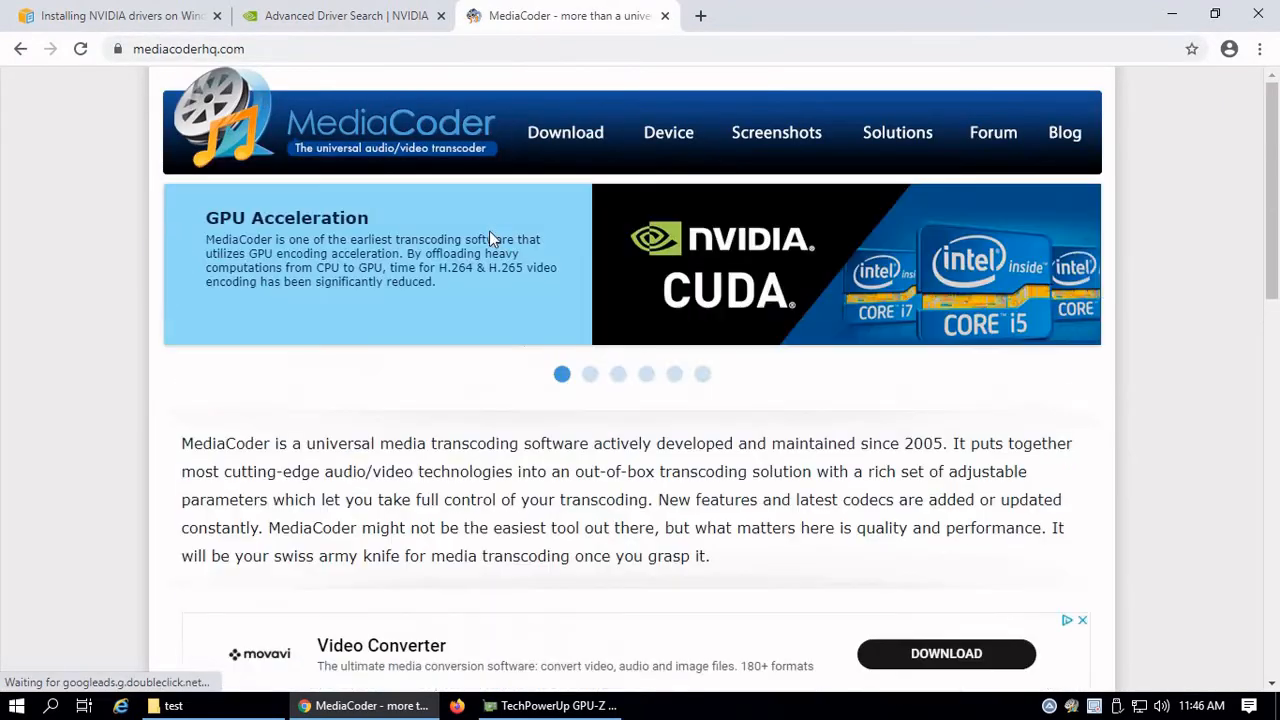
# Look over the MediaCoder home page and its download page, and close the site's tab.
pyautogui.scroll(-1, 486, 345)
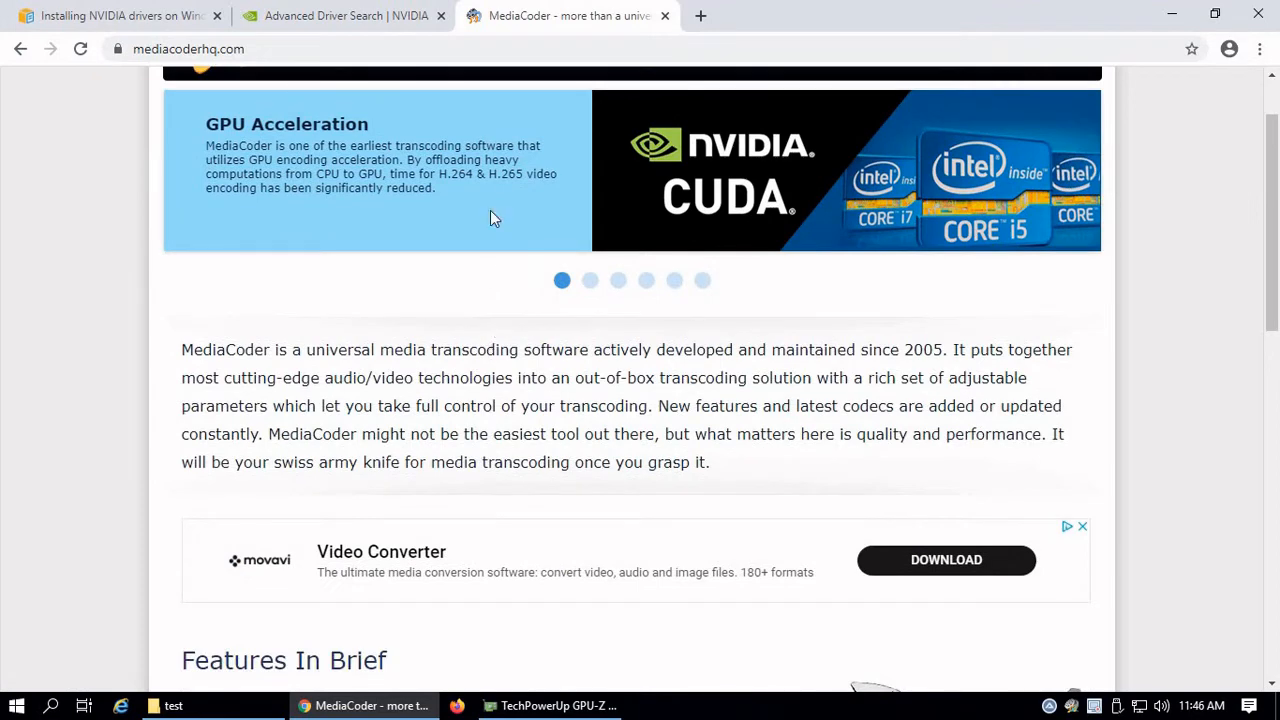
pyautogui.scroll(1, 490, 218)
pyautogui.click(556, 134)
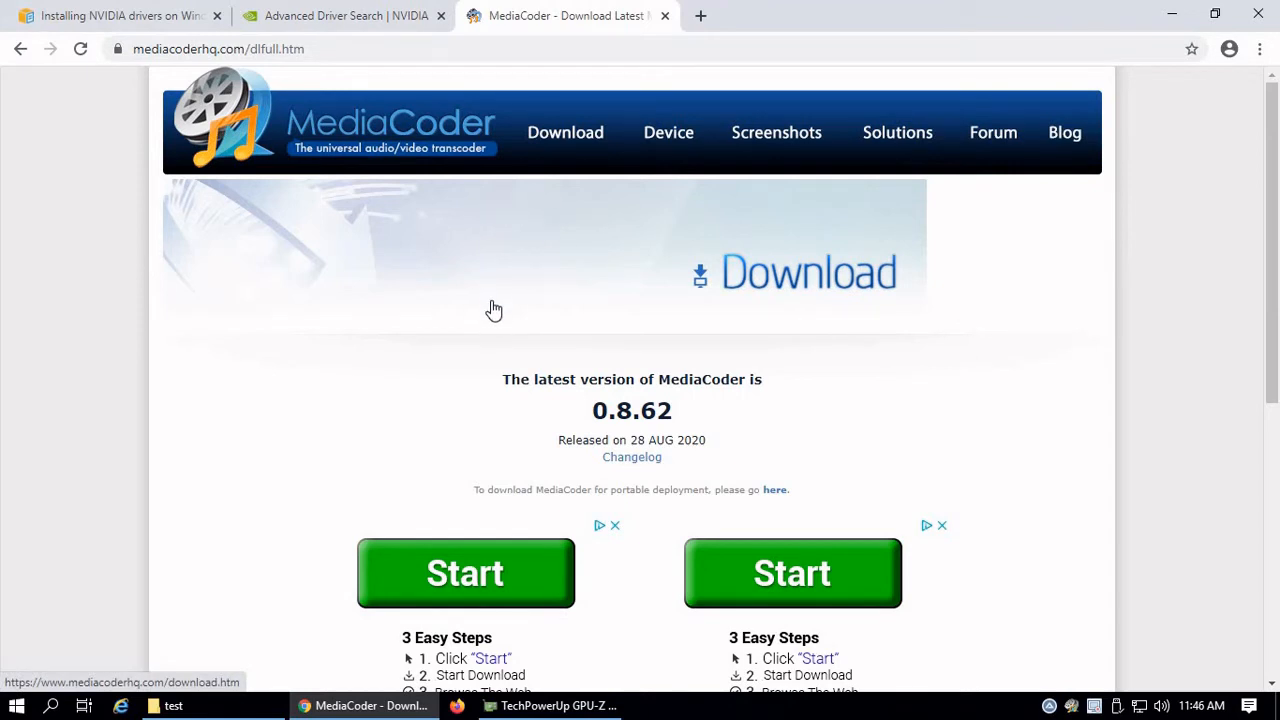
pyautogui.click(666, 16)
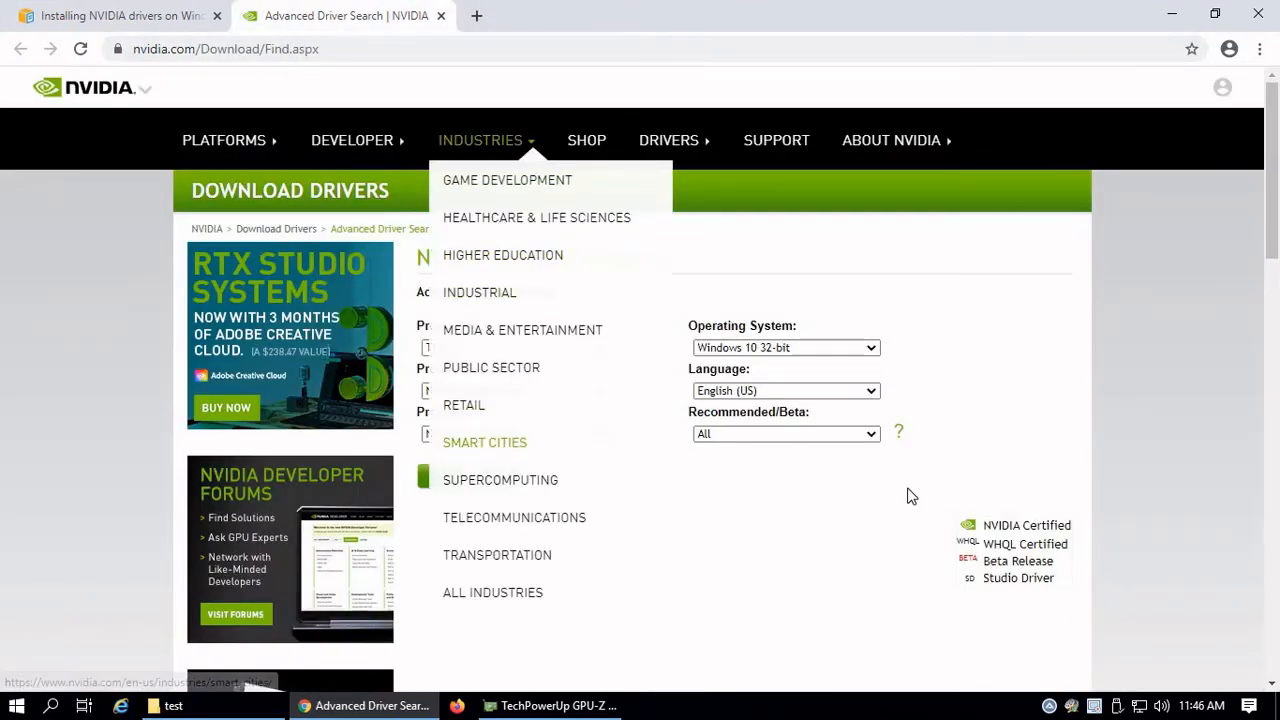
# Return to the AWS guide and review the GRID drivers option and the table of NVIDIA products by instance type.
pyautogui.click(166, 20)
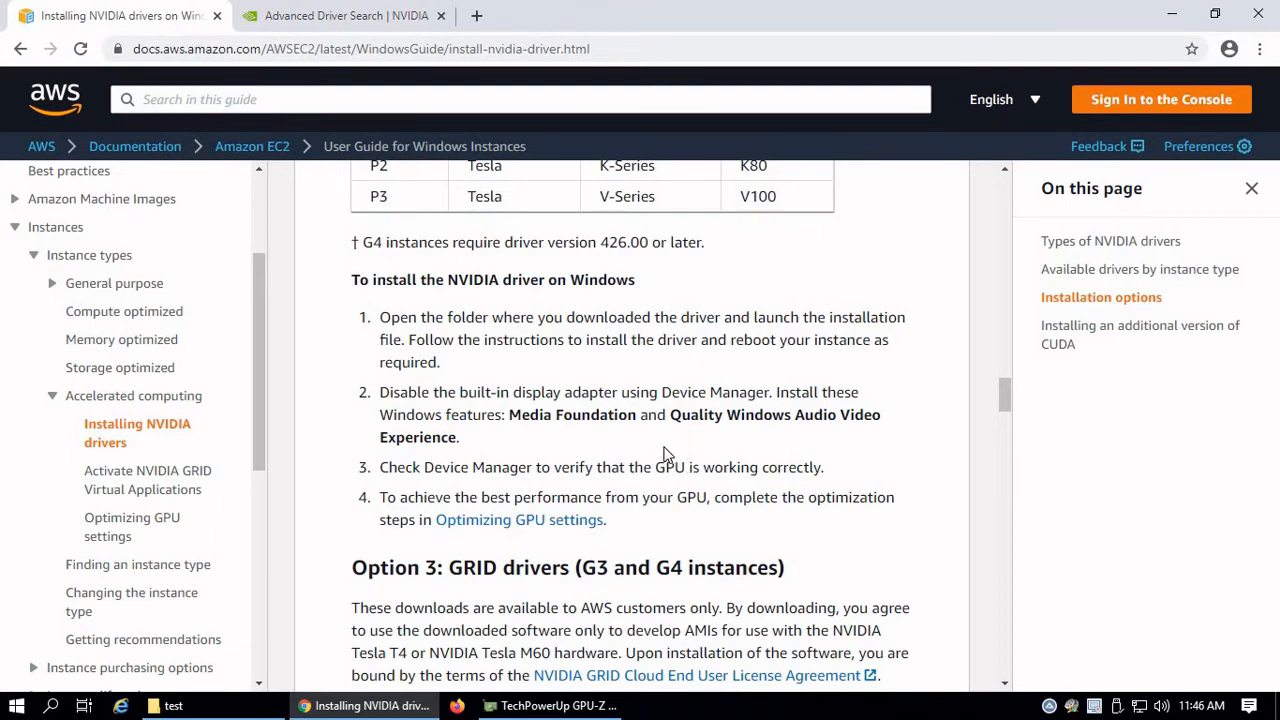
pyautogui.scroll(-2, 668, 455)
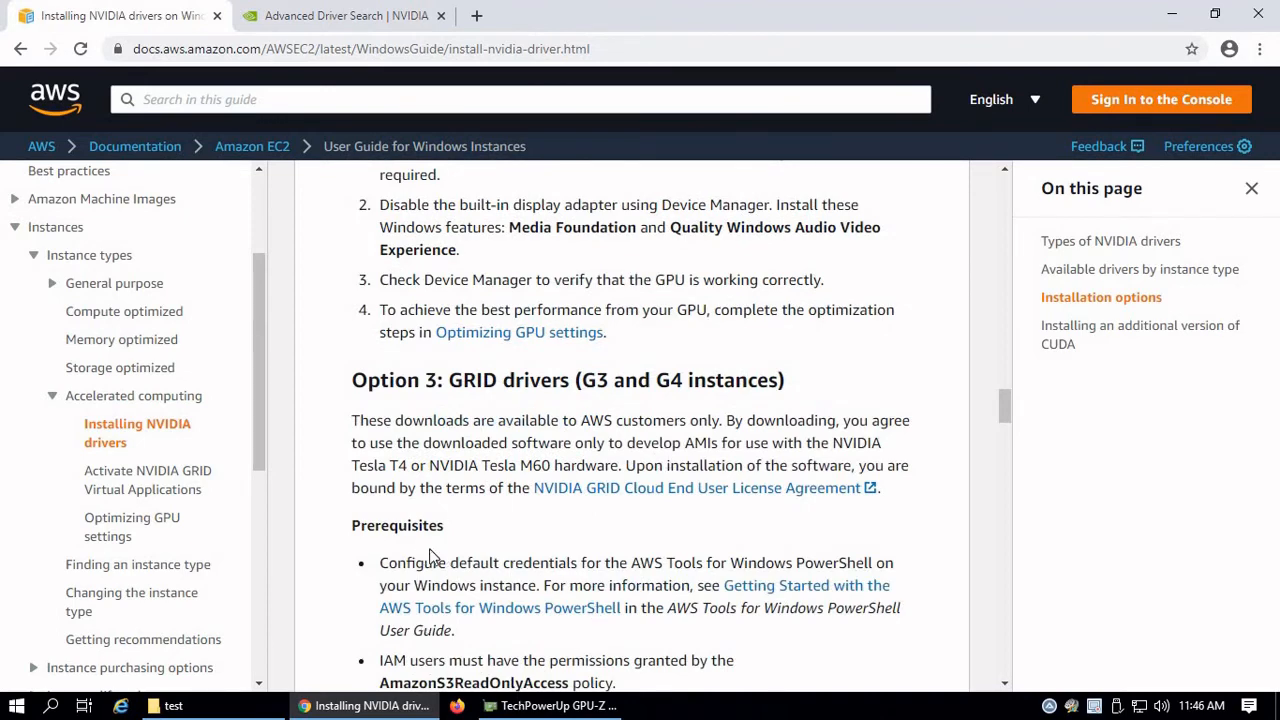
pyautogui.scroll(4, 430, 557)
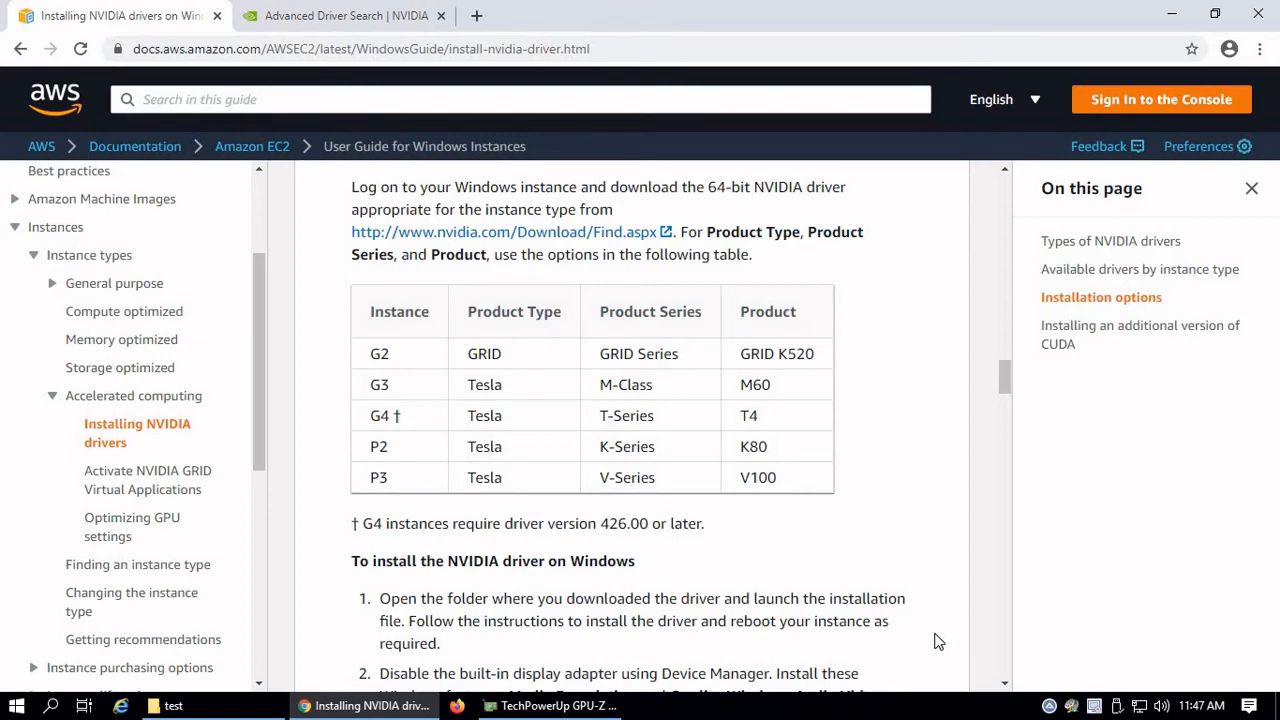
# Switch to MediaCoder and view the properties of the queued files video (19).mkv, video (18).mkv and video (21).mkv.
pyautogui.click(1071, 706)
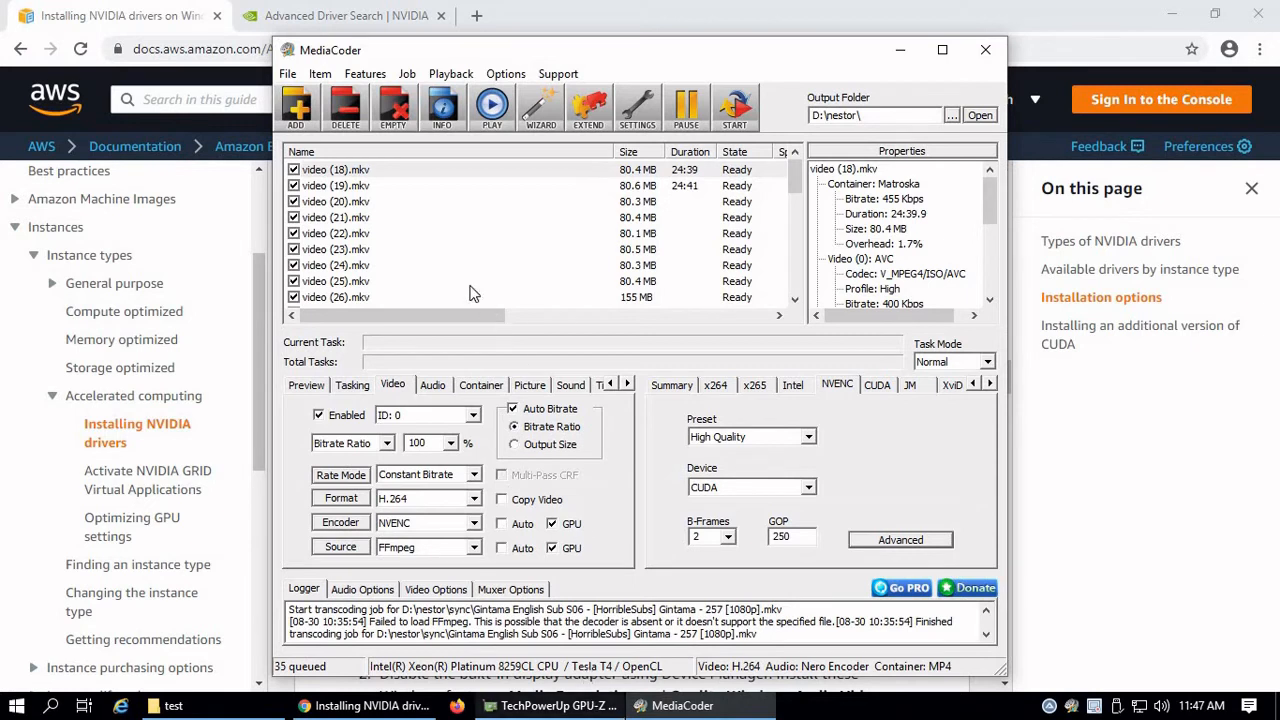
pyautogui.click(385, 184)
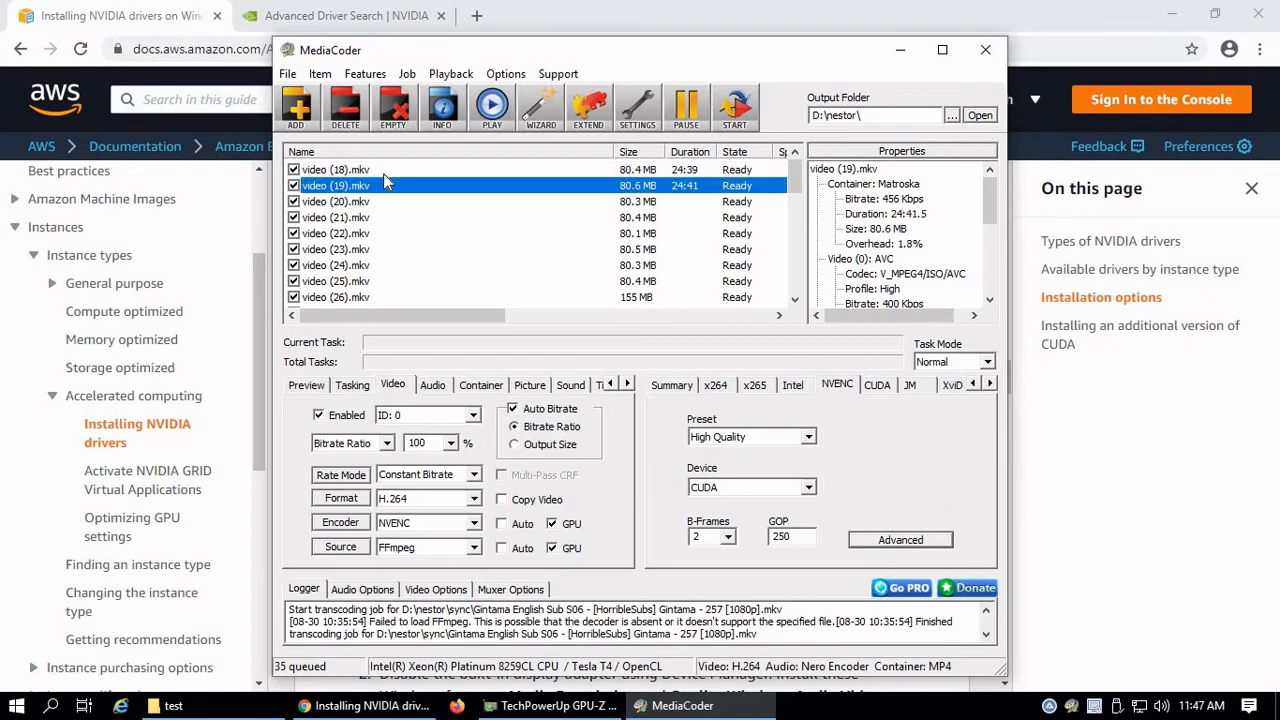
pyautogui.click(383, 172)
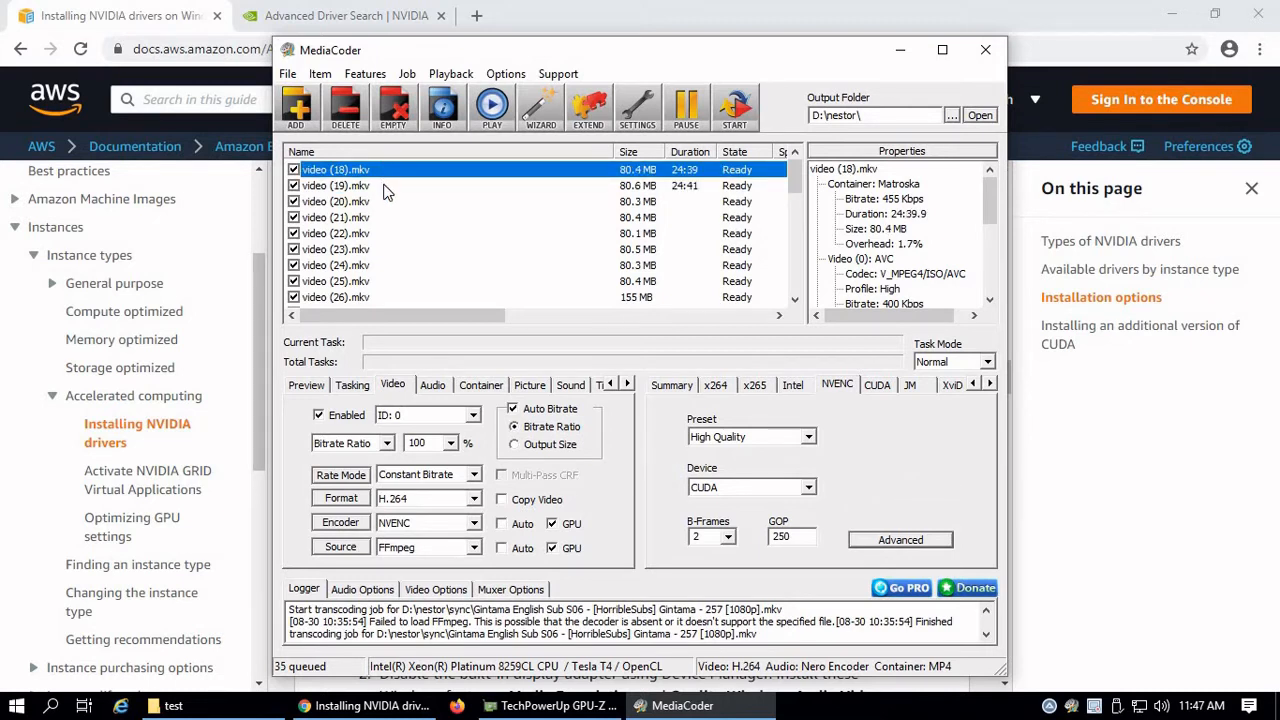
pyautogui.click(388, 188)
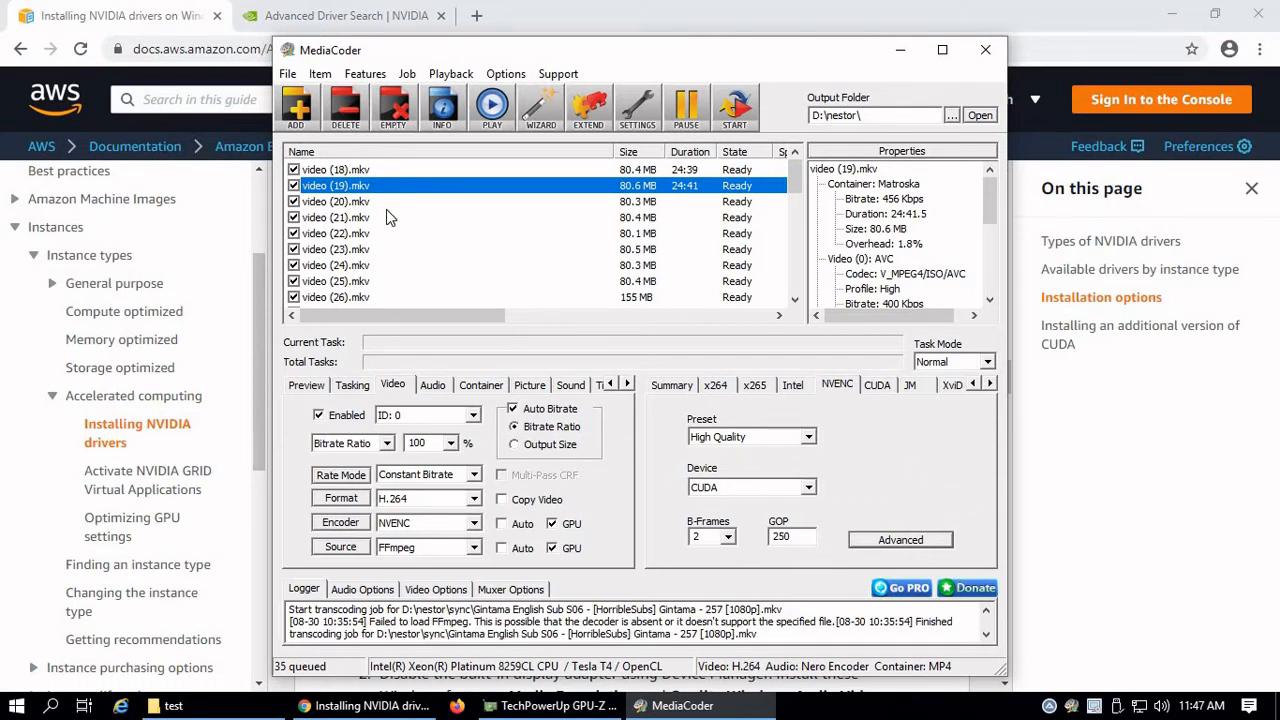
pyautogui.click(388, 216)
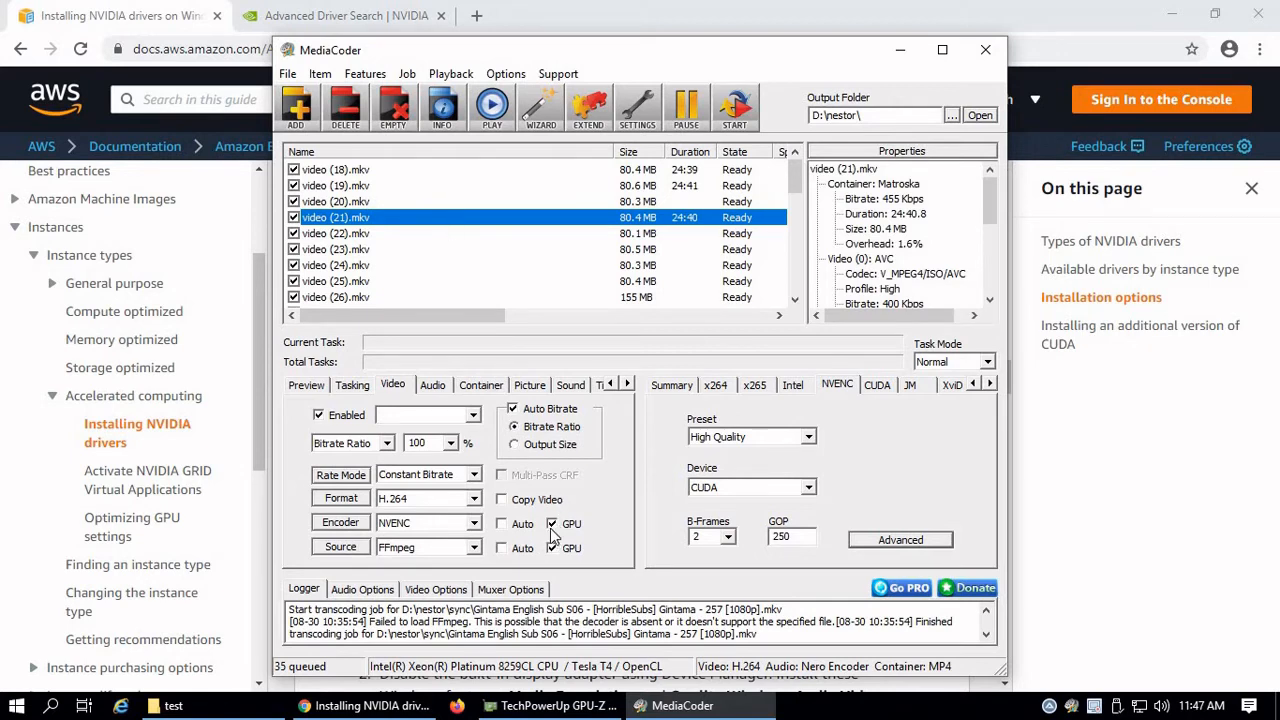
# Toggle the video encoder's Auto and GPU options to check for NVENC-capable hardware, and dismiss the detection notice.
pyautogui.click(501, 524)
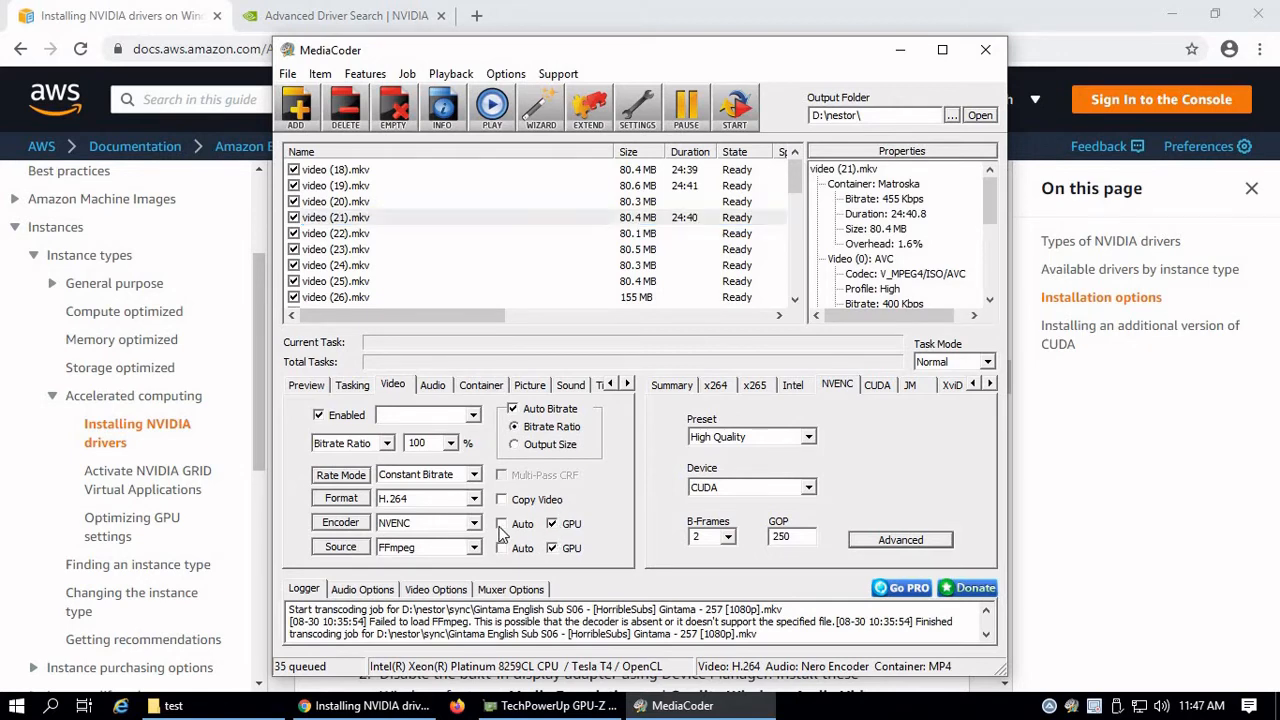
pyautogui.click(551, 523)
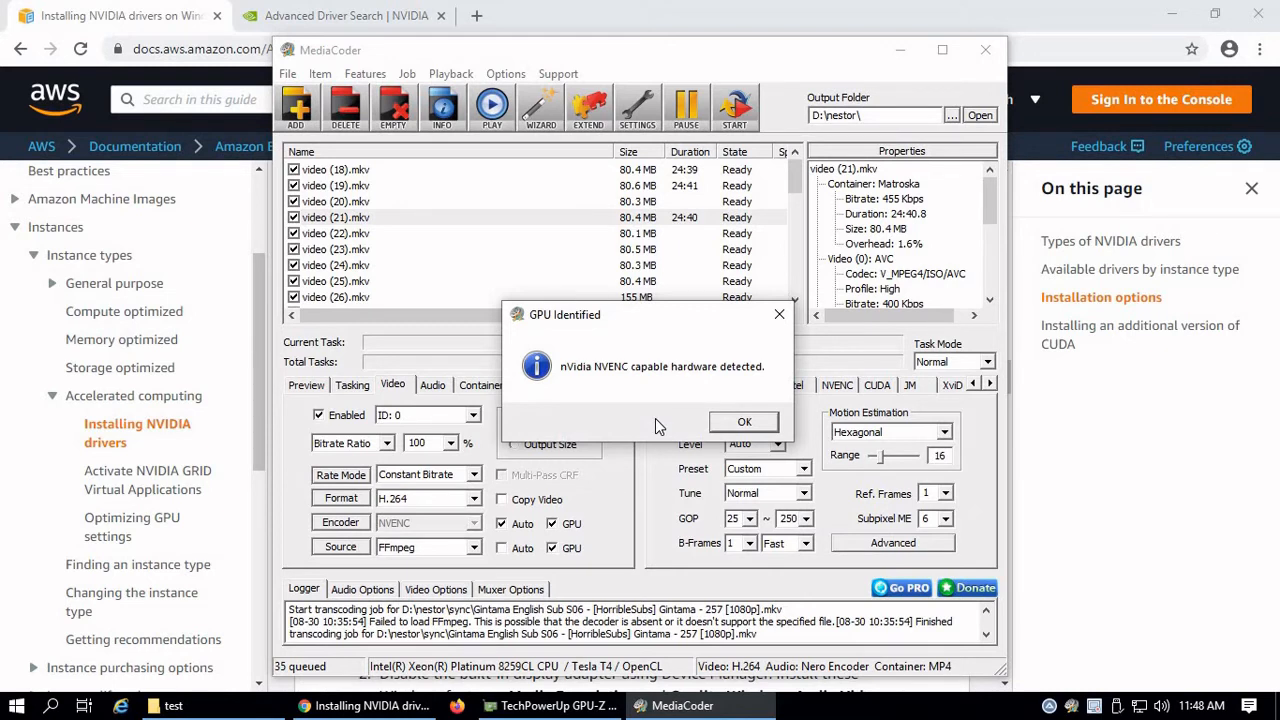
pyautogui.click(744, 422)
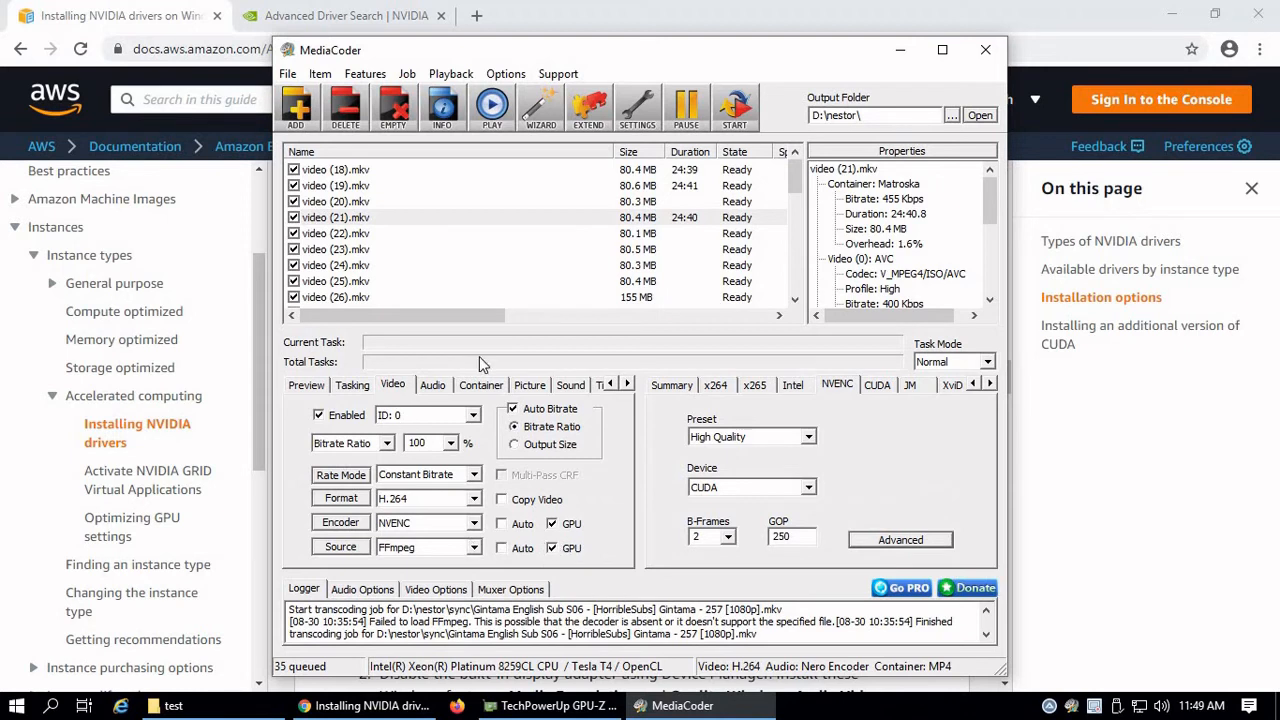
# Start transcoding the queued videos with NVENC, place MediaCoder beside GPU-Z, and monitor the Tesla T4 sensors.
pyautogui.click(741, 110)
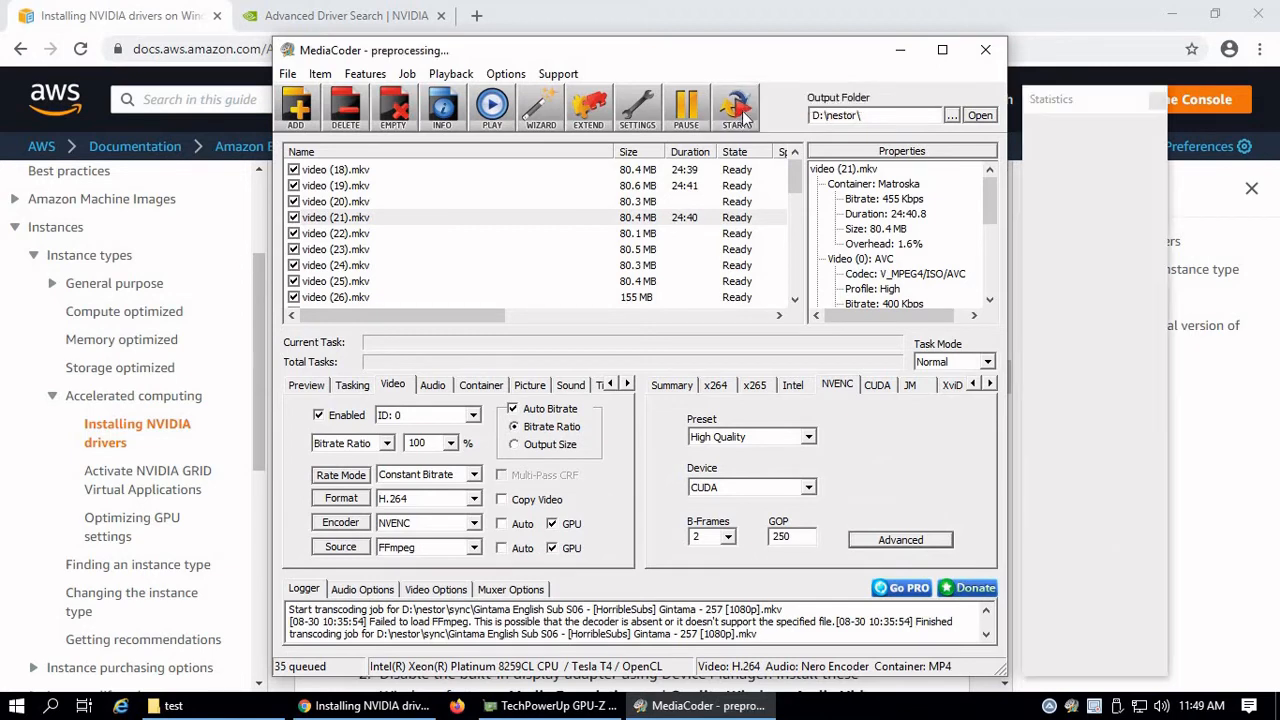
pyautogui.click(578, 710)
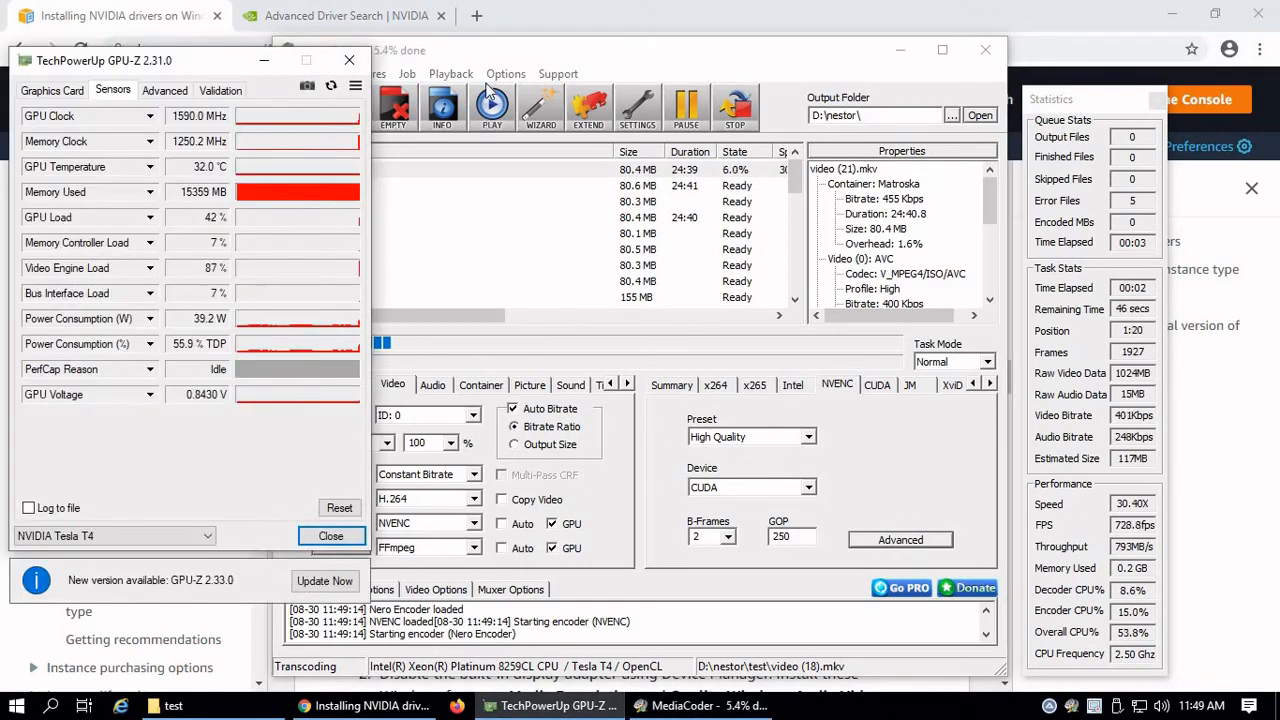
pyautogui.click(563, 47)
pyautogui.moveTo(563, 47); pyautogui.dragTo(609, 22)
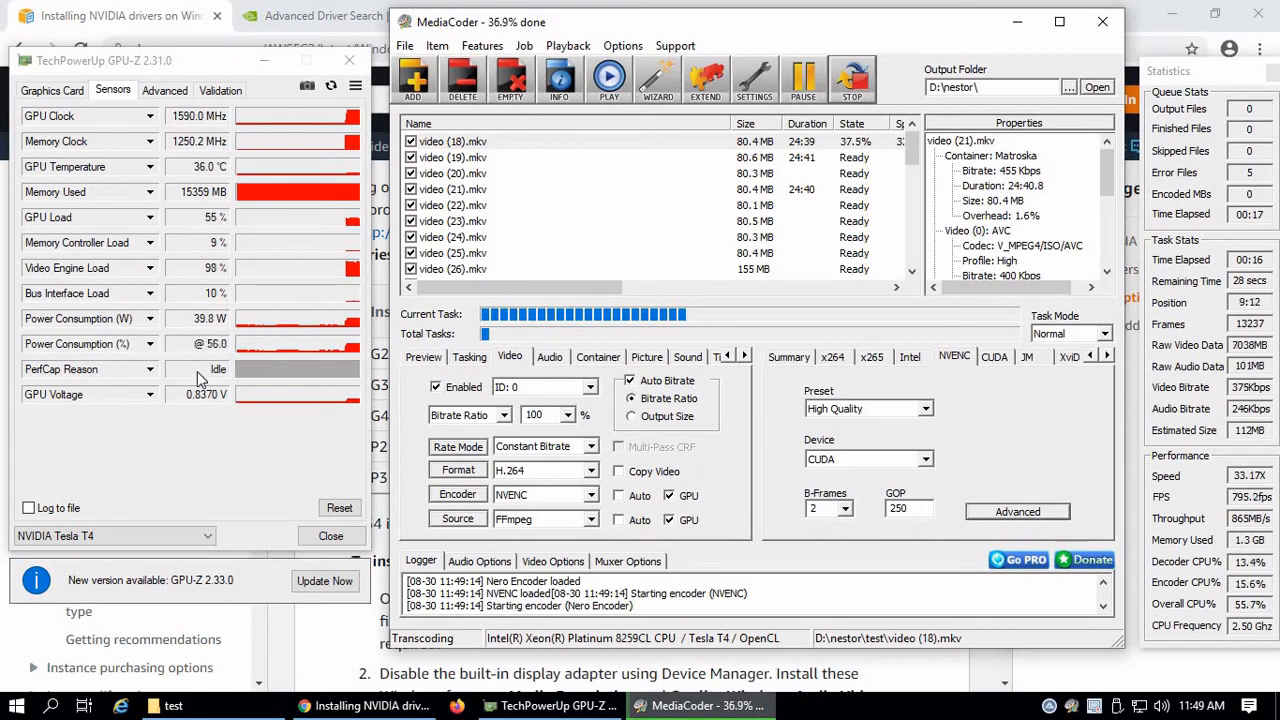
pyautogui.click(289, 165)
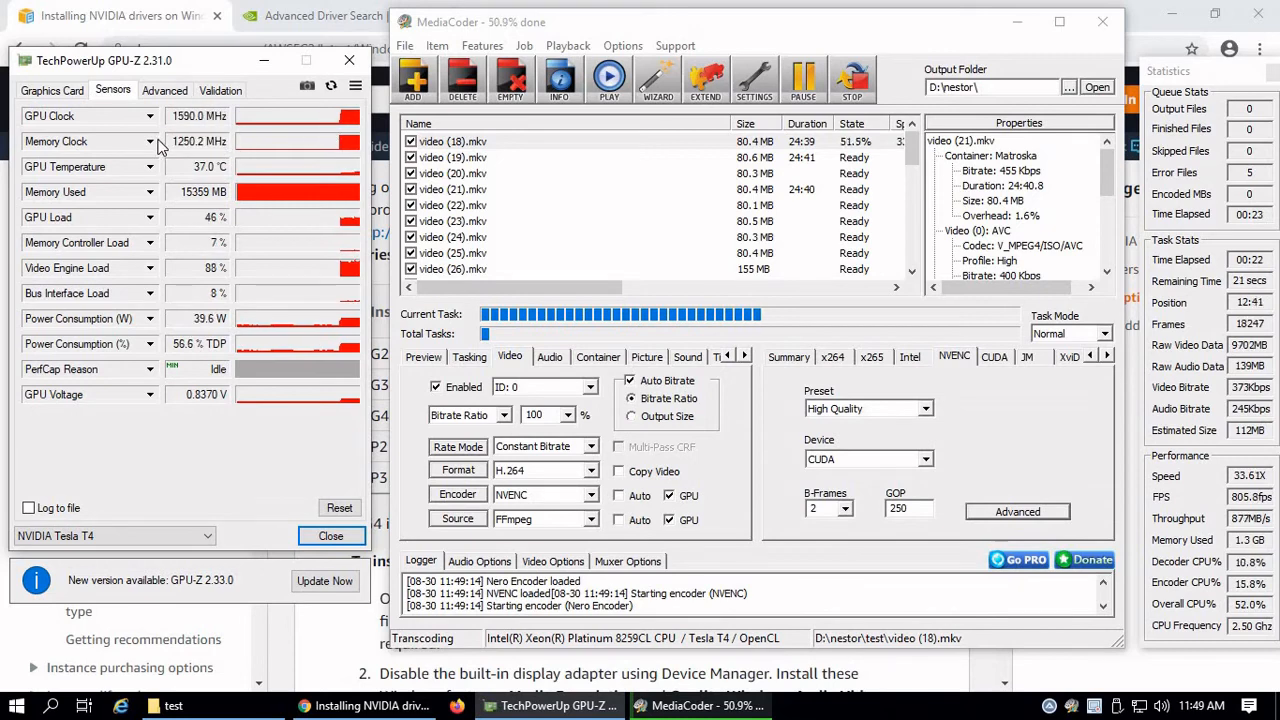
pyautogui.moveTo(157, 145)
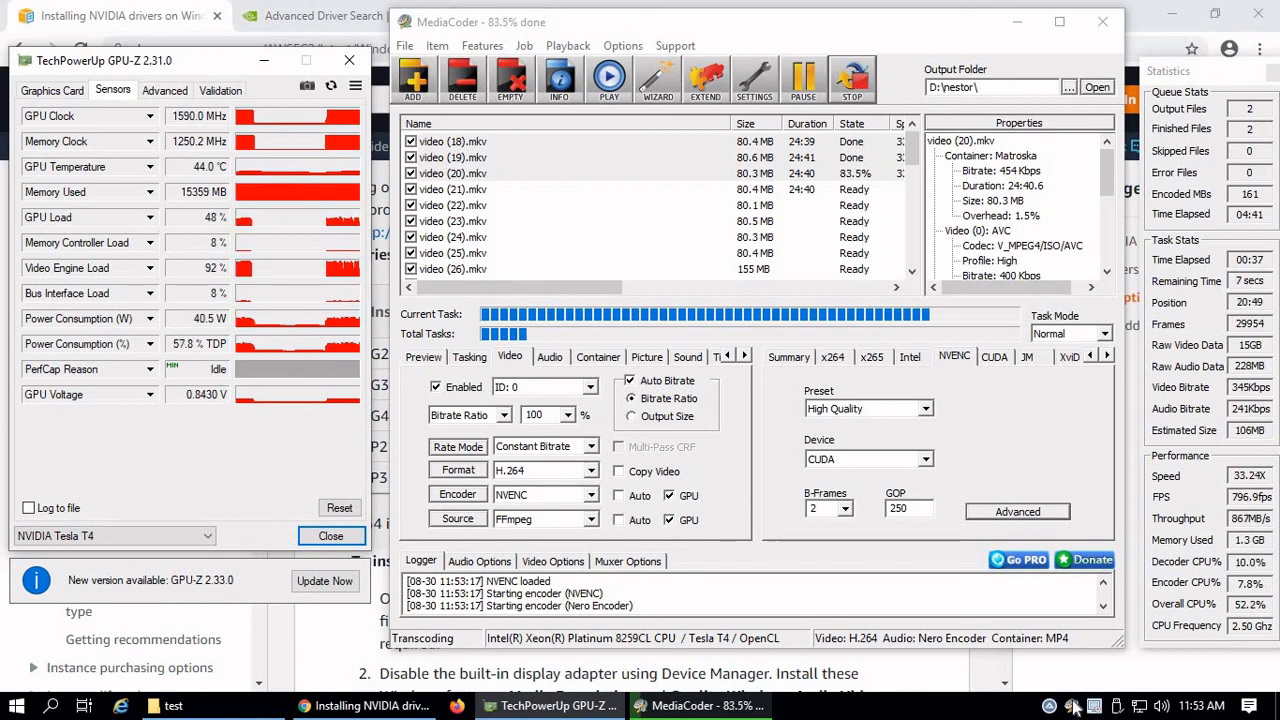
pyautogui.rightClick(1092, 708)
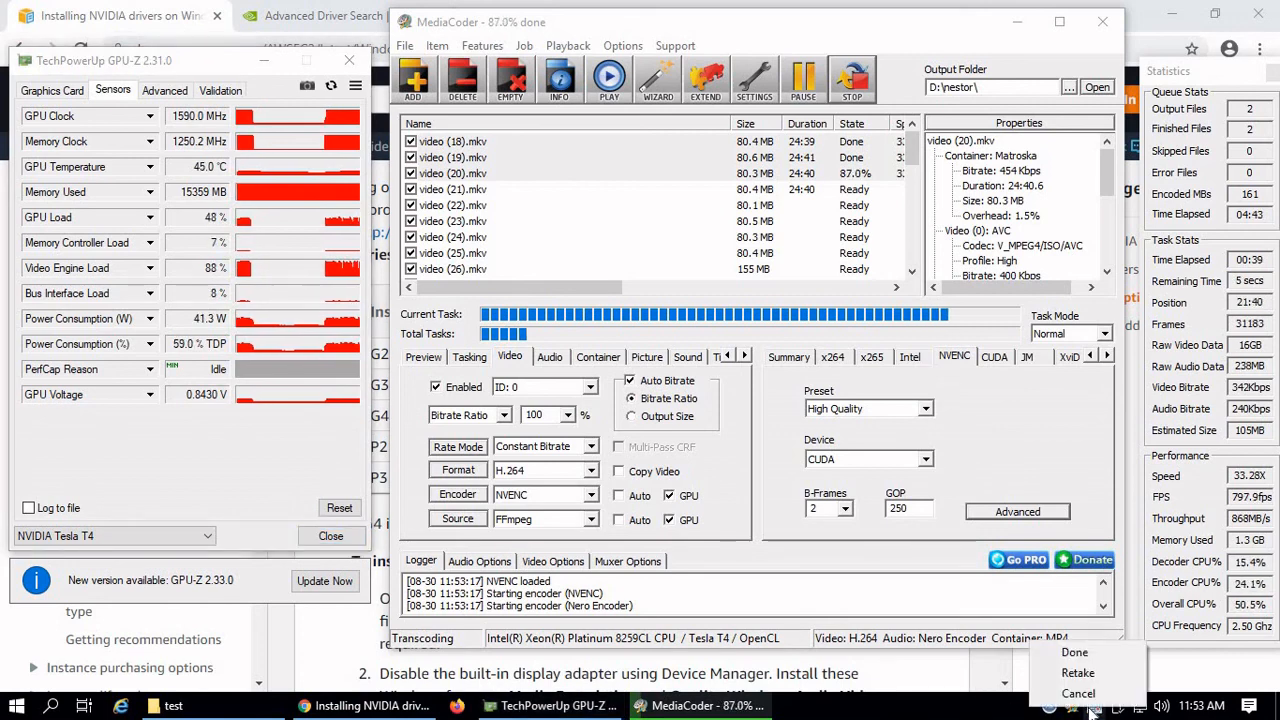
pyautogui.click(1104, 650)
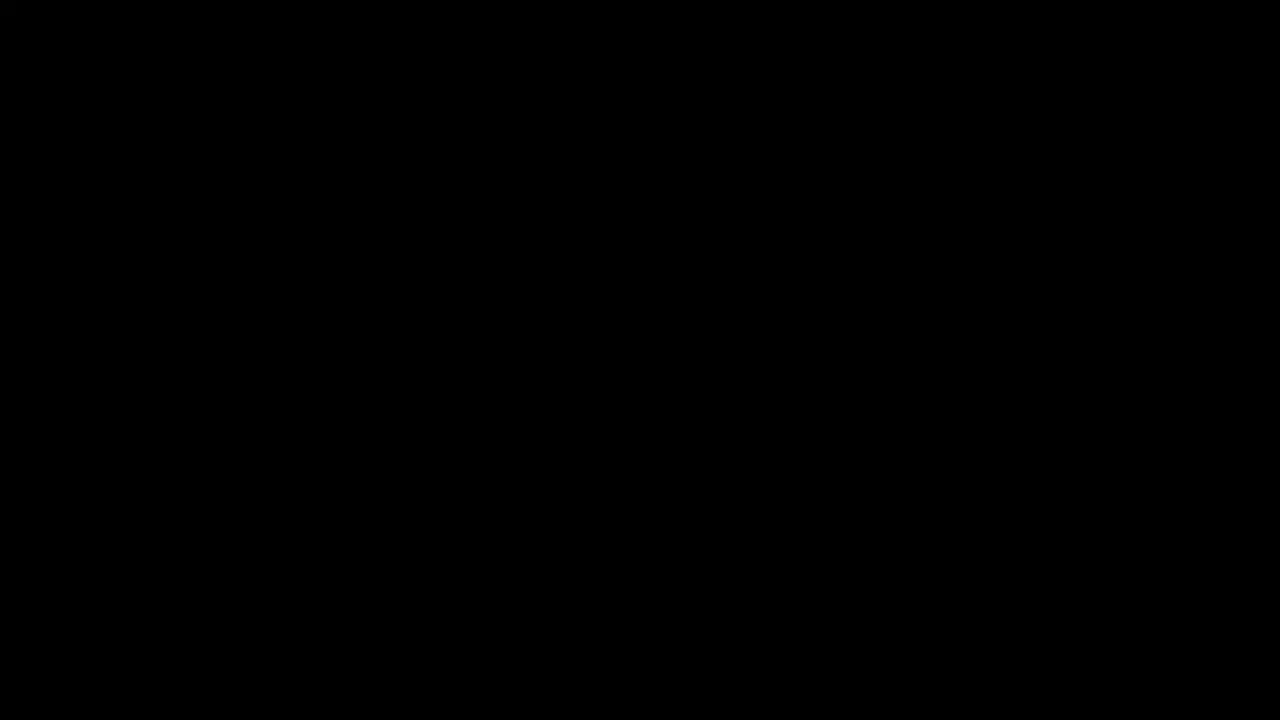